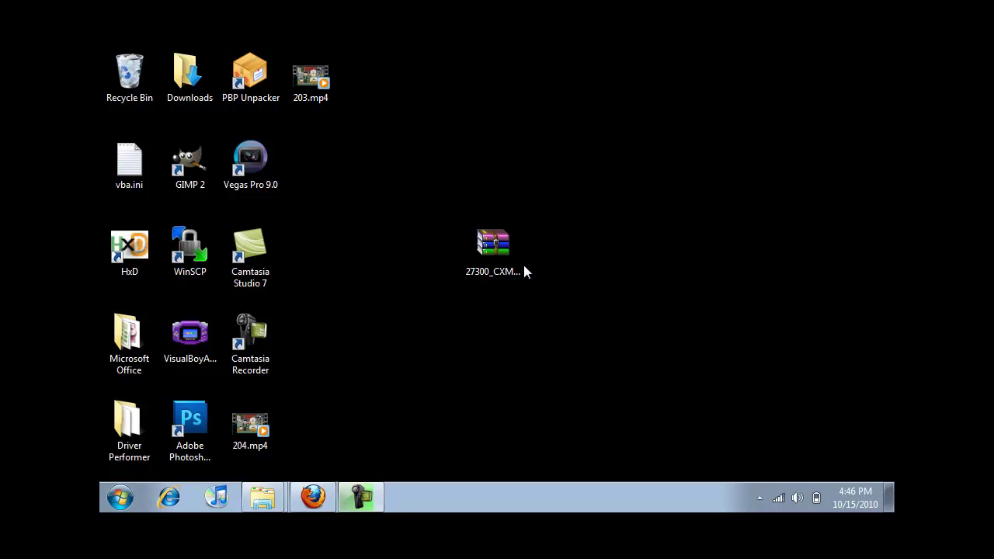
Step: Extract 27300_CXMB5.50.zip onto the desktop and move the four extracted items together to the empty area beside the archive
{"action": "left_click", "coordinate": [490, 264]}
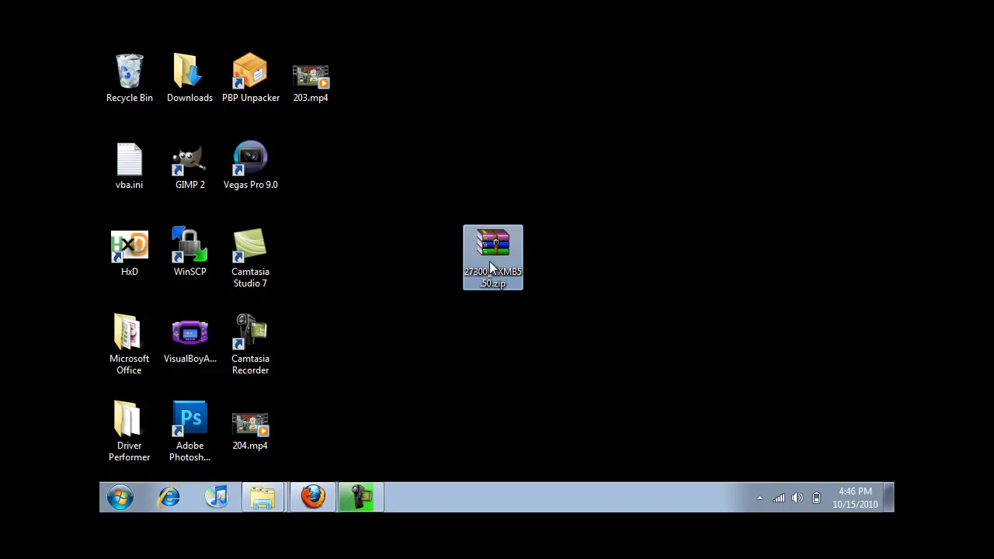
{"action": "right_click", "coordinate": [489, 262]}
{"action": "left_click", "coordinate": [554, 238]}
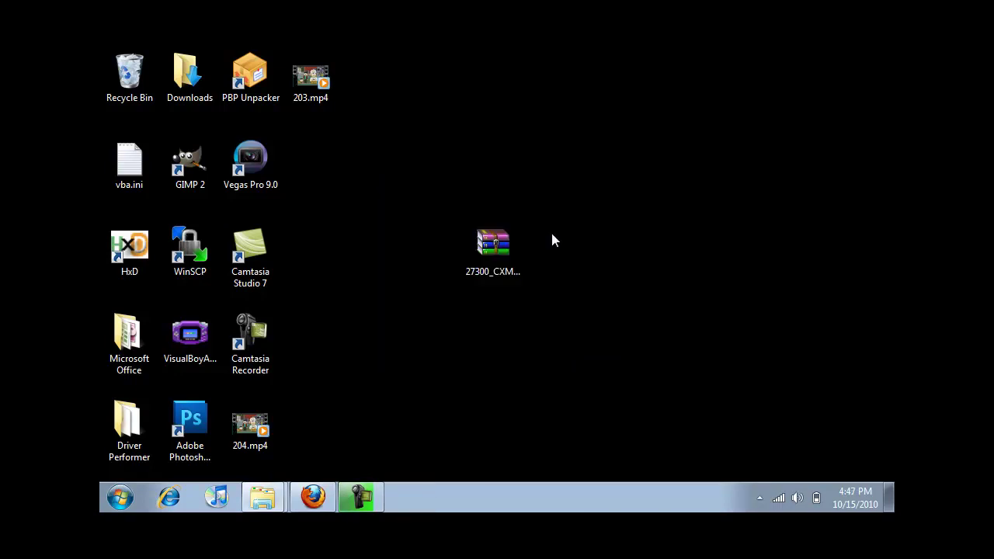
{"action": "left_click_drag", "start_coordinate": [427, 140], "coordinate": [294, 464]}
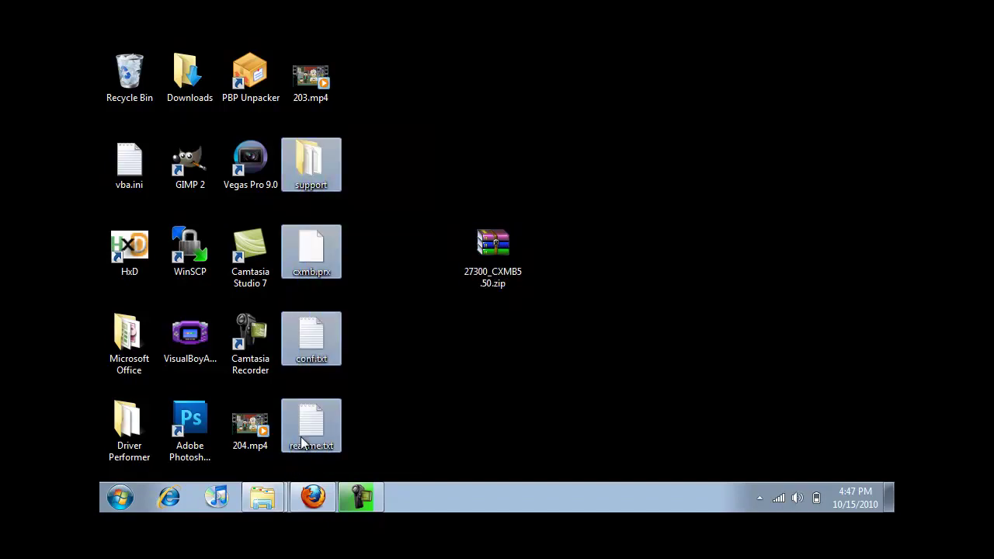
{"action": "left_click_drag", "start_coordinate": [632, 297], "coordinate": [631, 297]}
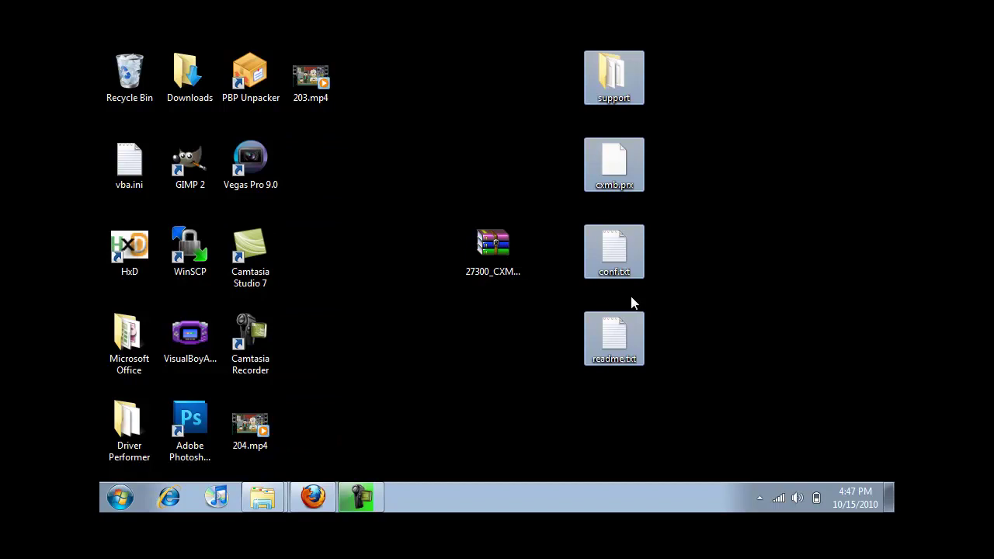
Step: Create a desktop folder named cxmb and move support, cxmb.prx, conf.txt and readme.txt into it
{"action": "left_click", "coordinate": [720, 262]}
{"action": "right_click", "coordinate": [721, 258]}
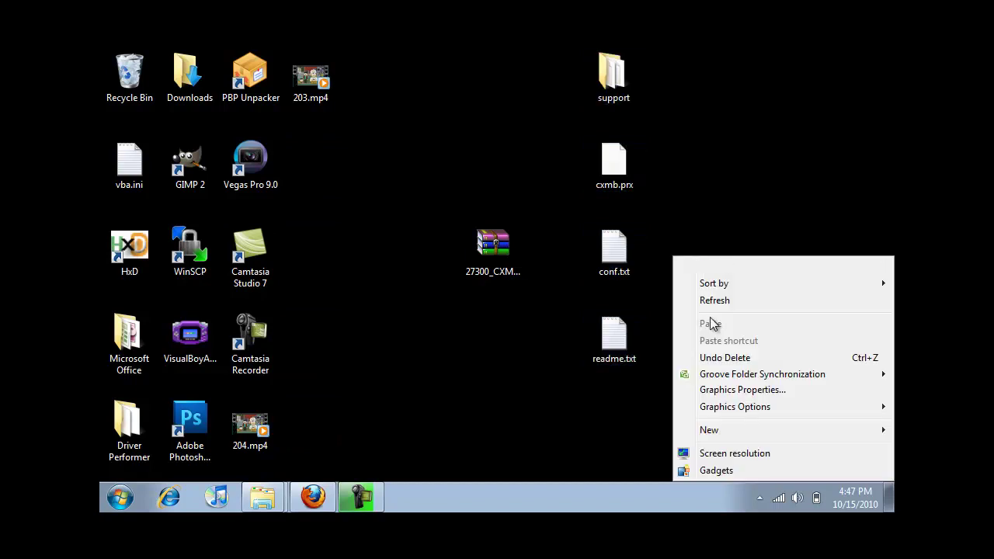
{"action": "mouse_move", "coordinate": [739, 431]}
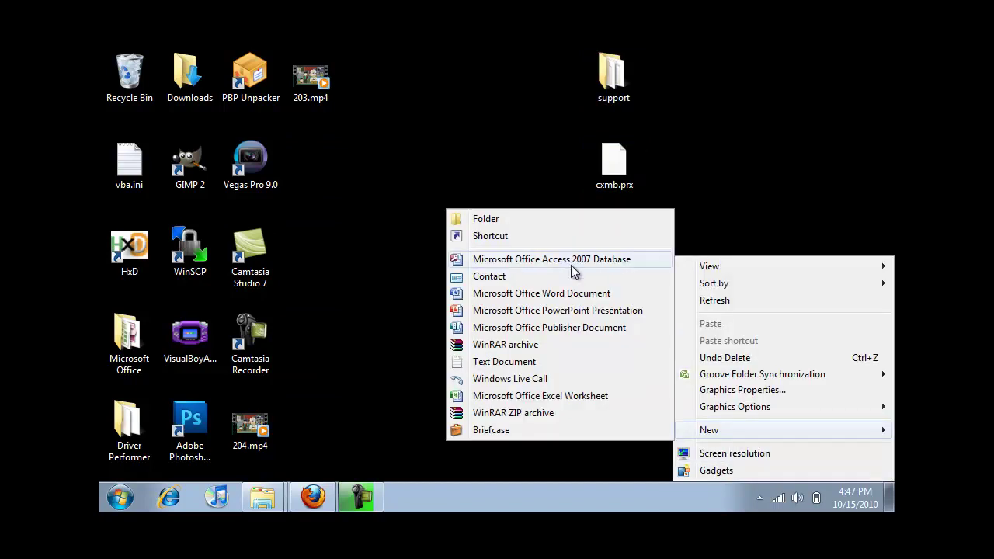
{"action": "left_click", "coordinate": [600, 221]}
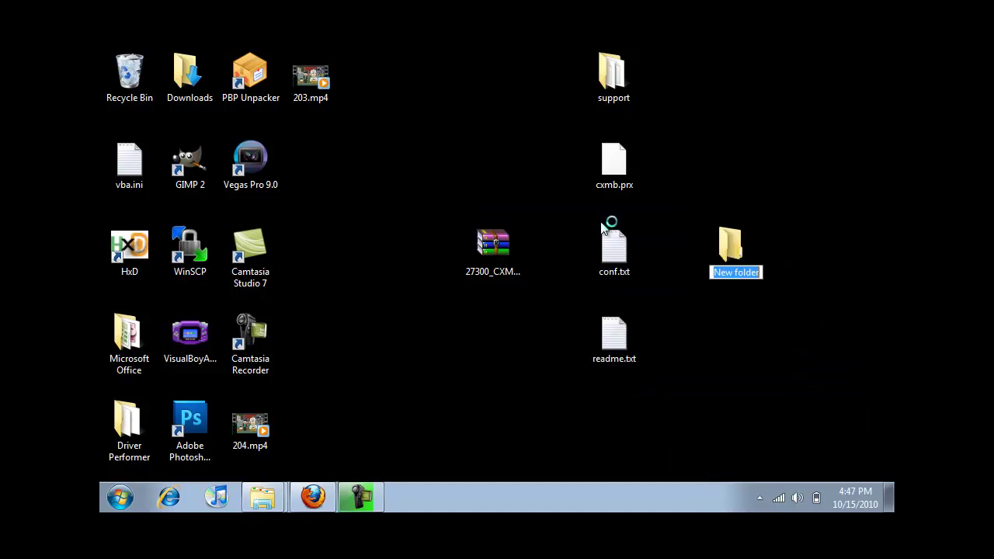
{"action": "type", "text": "cxmb"}
{"action": "key", "text": "Return"}
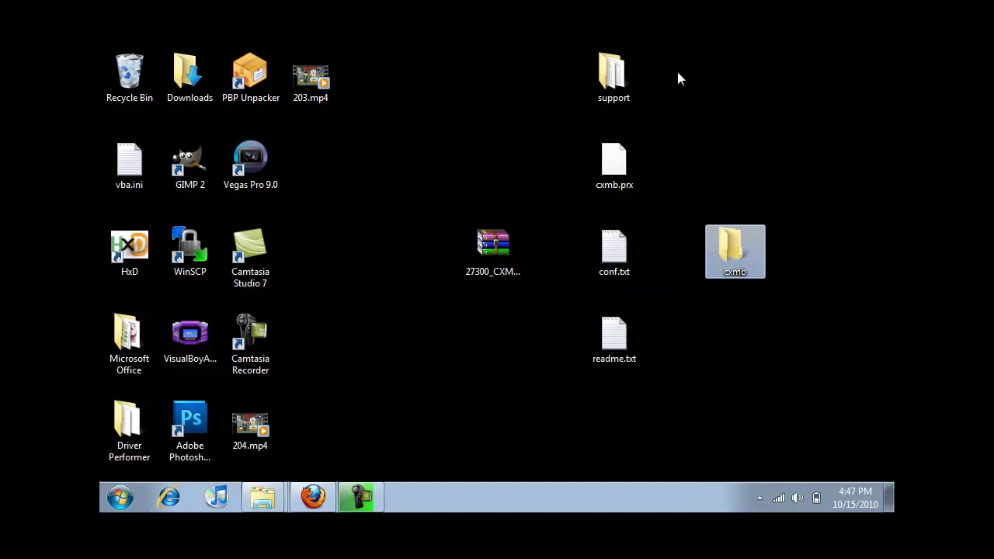
{"action": "left_click_drag", "start_coordinate": [677, 77], "coordinate": [592, 353]}
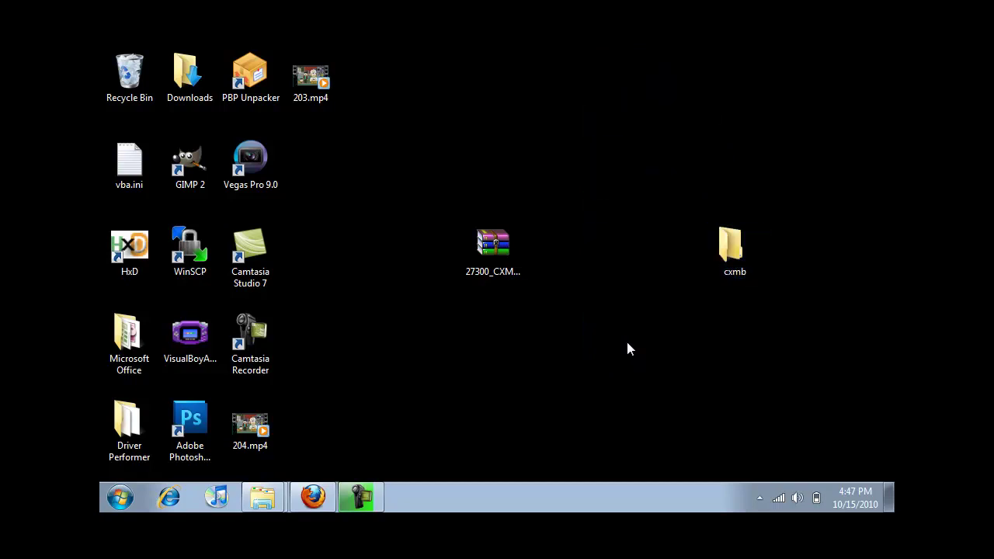
Step: Delete the 27300_CXMB5.50.zip archive from the desktop
{"action": "left_click", "coordinate": [497, 249]}
{"action": "key", "text": "Delete"}
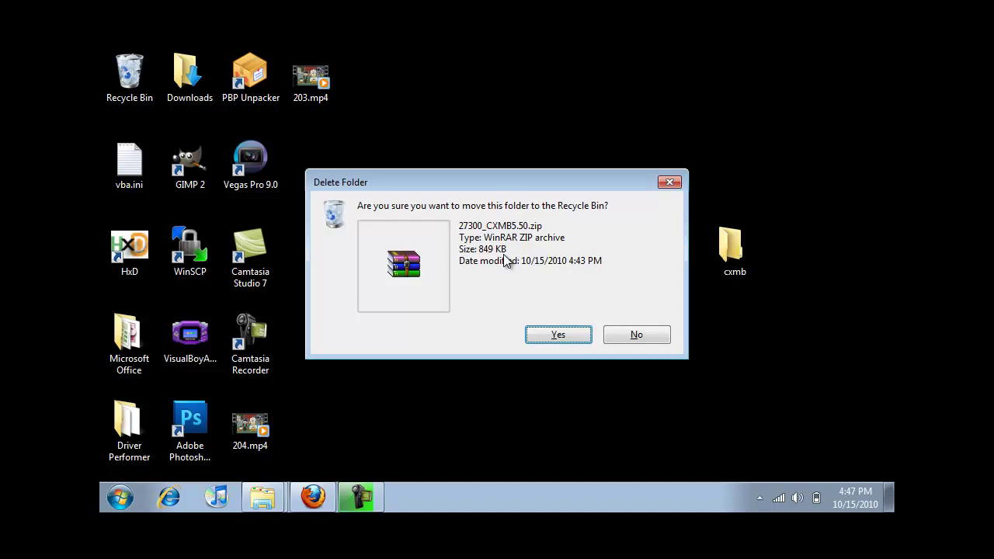
{"action": "left_click", "coordinate": [557, 337]}
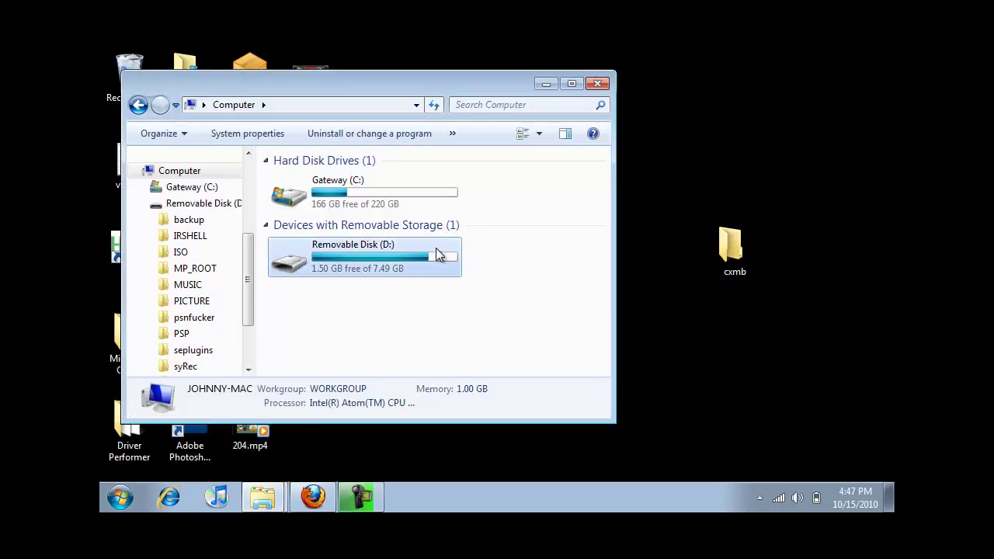
Step: Copy the cxmb folder from the desktop to the root of Removable Disk (D:)
{"action": "double_click", "coordinate": [436, 247]}
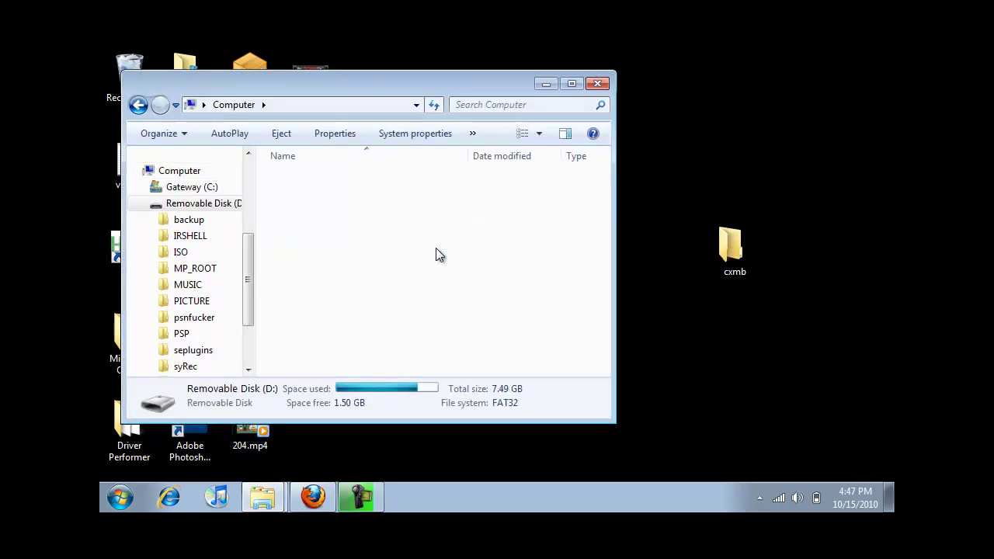
{"action": "left_click", "coordinate": [735, 256]}
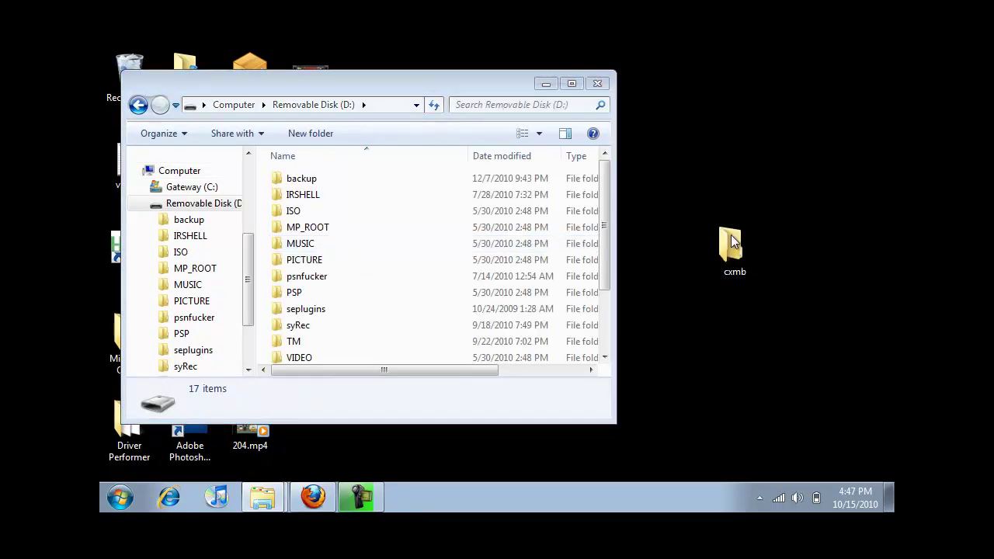
{"action": "left_click", "coordinate": [613, 155]}
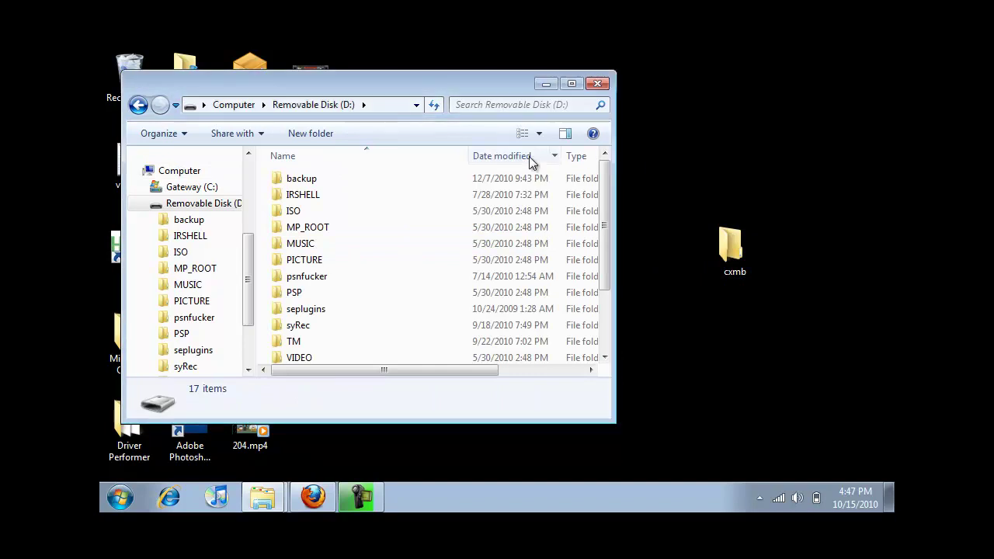
{"action": "key", "text": "ctrl+v"}
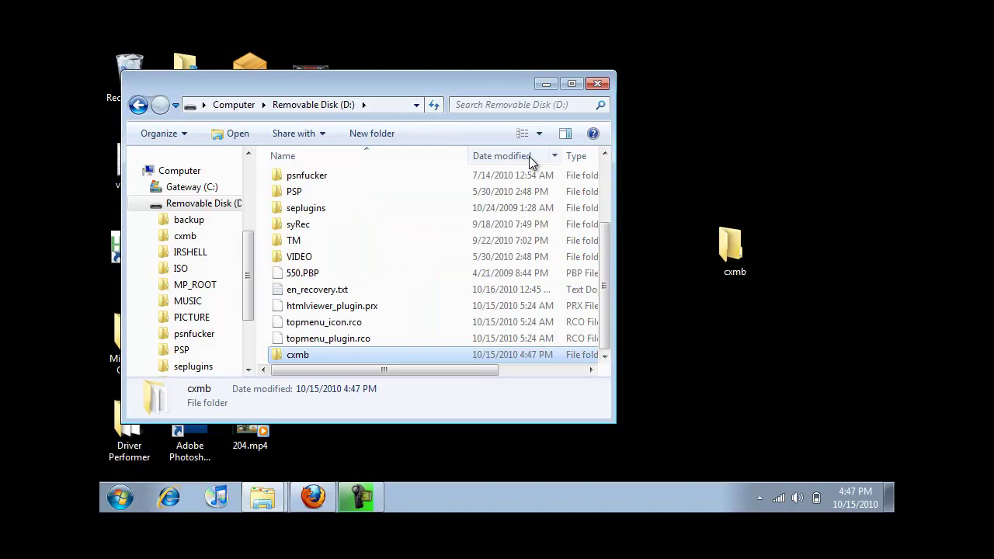
Step: Open vsh.txt from the seplugins folder on Removable Disk (D:) for editing
{"action": "left_click", "coordinate": [234, 104]}
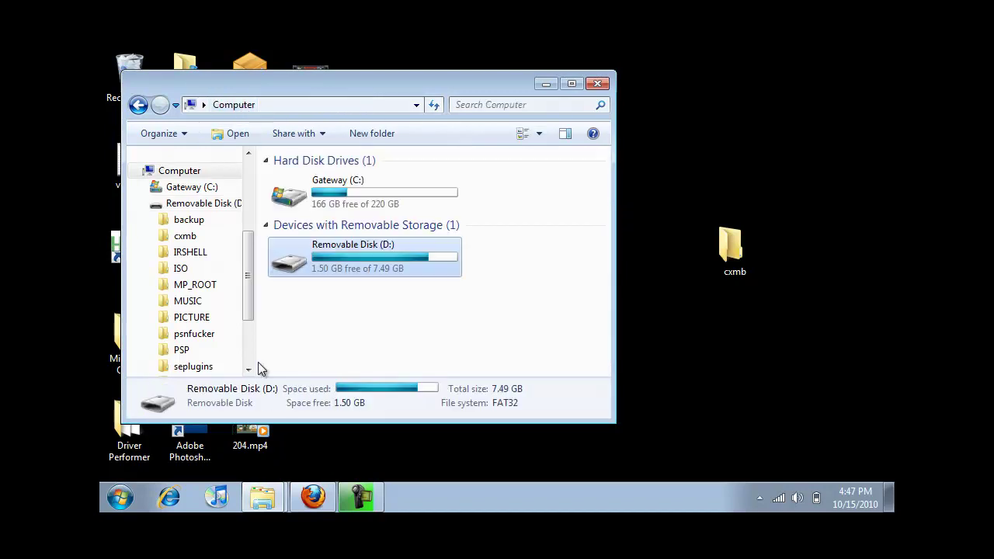
{"action": "double_click", "coordinate": [380, 260]}
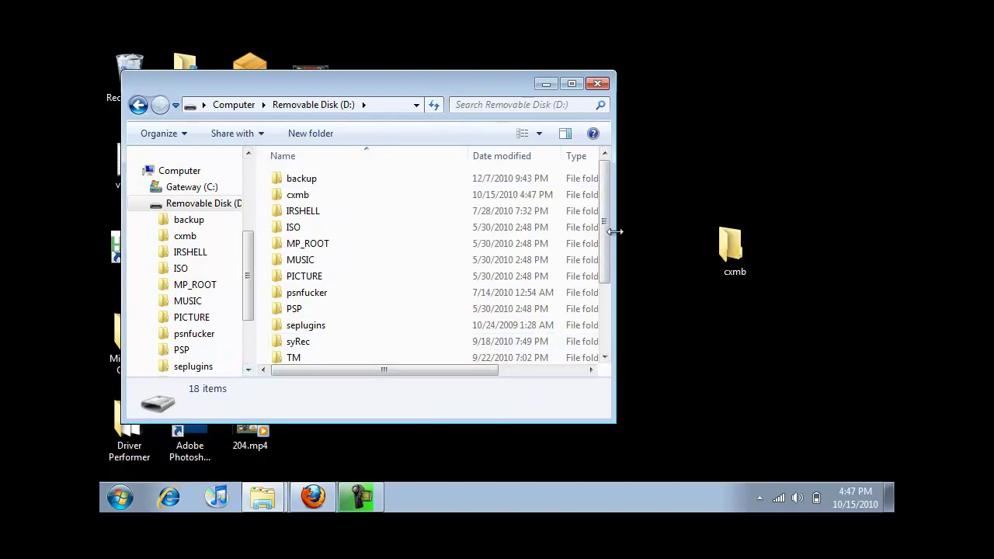
{"action": "left_click_drag", "start_coordinate": [599, 225], "coordinate": [599, 263]}
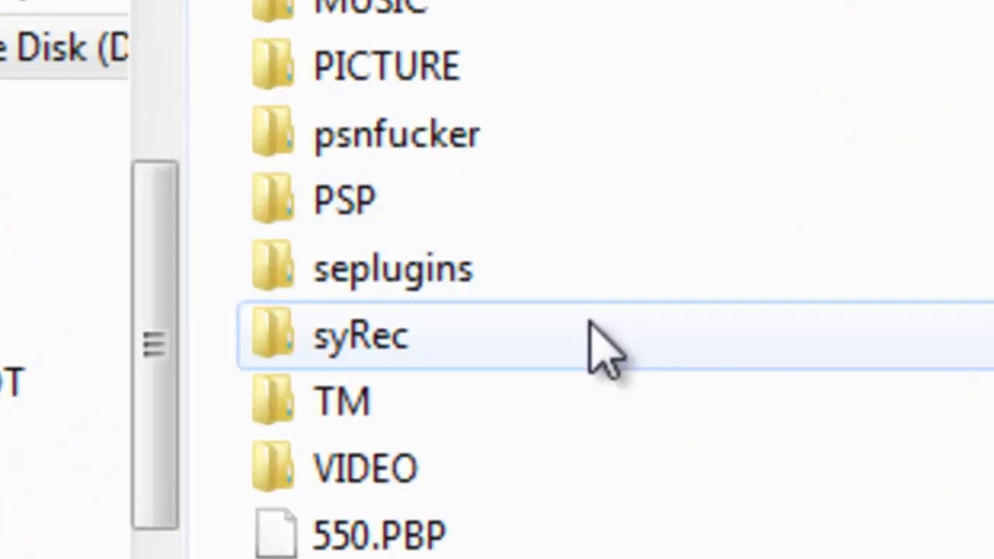
{"action": "left_click", "coordinate": [360, 262]}
{"action": "double_click", "coordinate": [599, 283]}
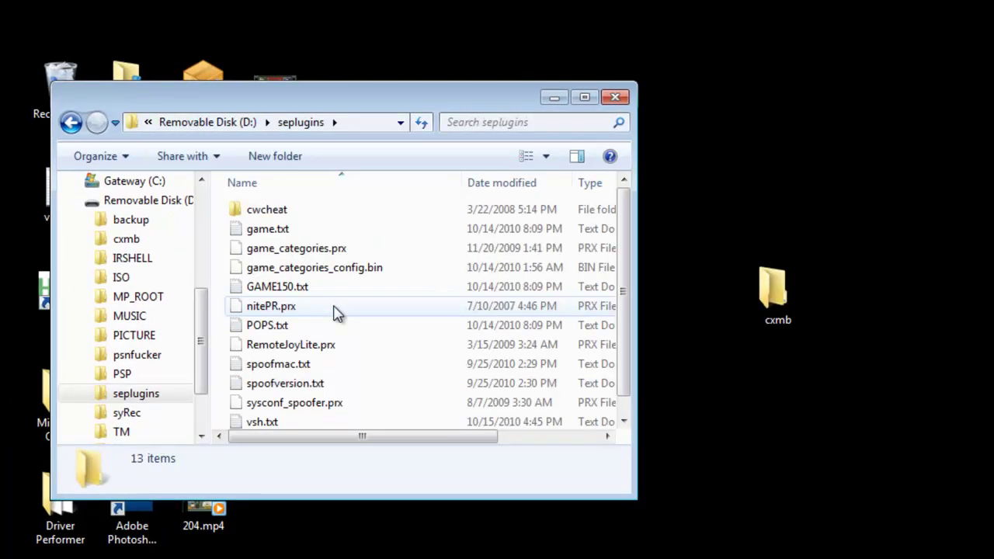
{"action": "double_click", "coordinate": [280, 424]}
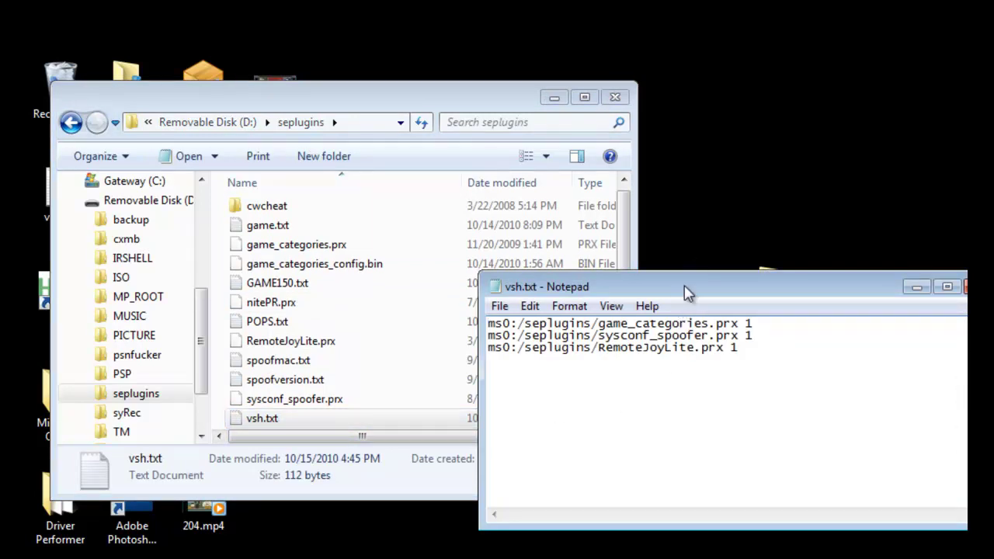
{"action": "left_click_drag", "start_coordinate": [683, 293], "coordinate": [544, 233]}
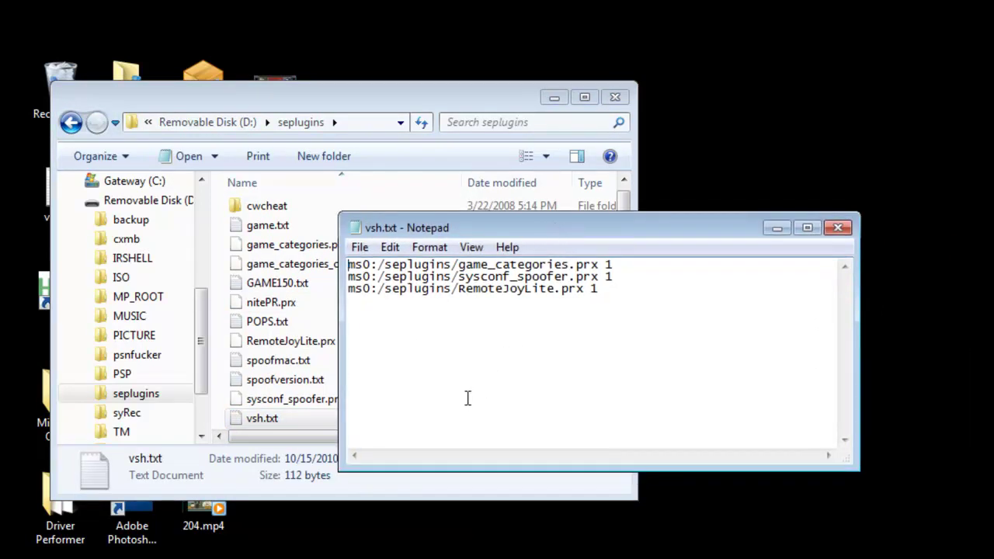
Step: Add the line "ms0:/cxmb/cxmb.prx 1" at the end of vsh.txt, then save and close the file
{"action": "left_click", "coordinate": [515, 357]}
{"action": "type", "text": "ms0:/cxmb"}
{"action": "type", "text": "/"}
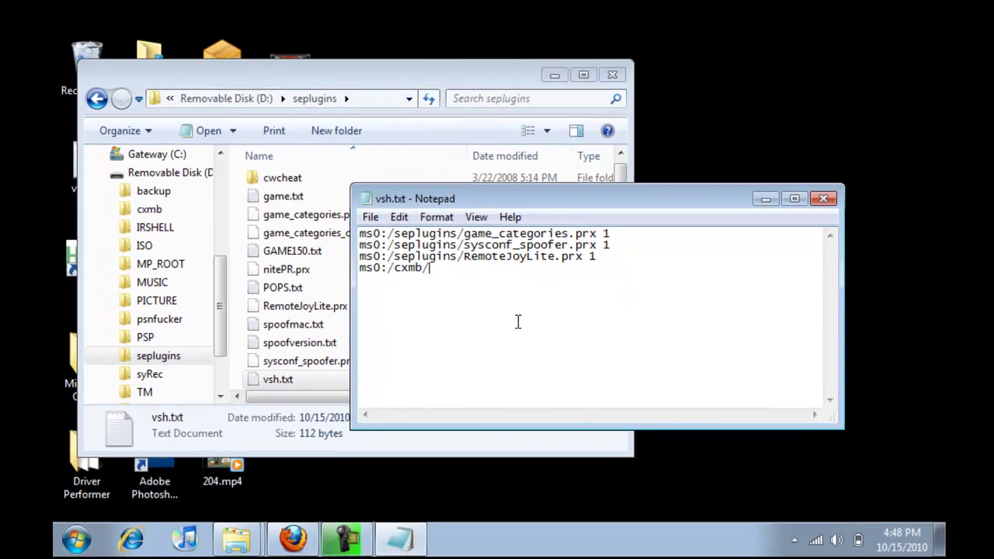
{"action": "type", "text": "cxmb.prx 1"}
{"action": "left_click", "coordinate": [824, 199]}
{"action": "left_click", "coordinate": [466, 300]}
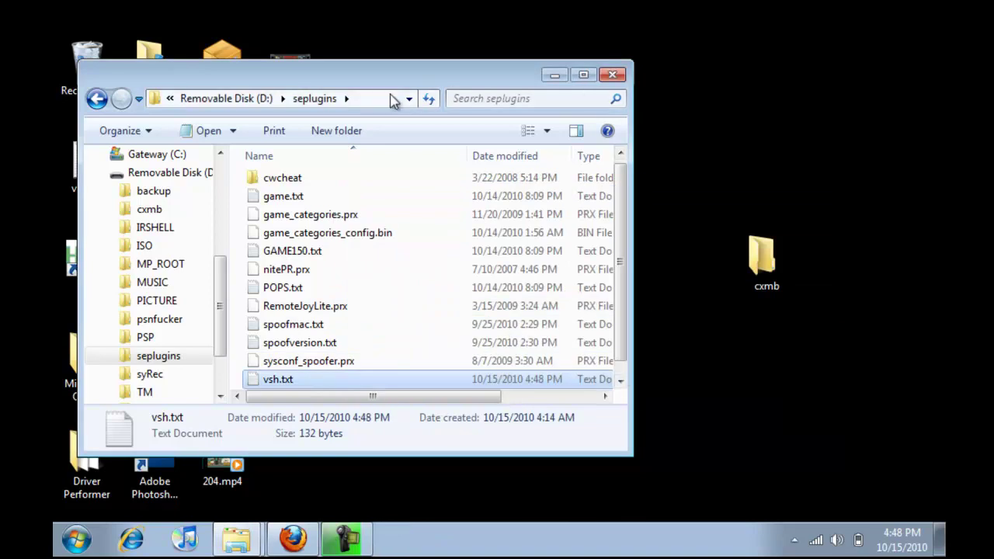
Step: Return to the disk's root folder, minimise its window, switch to Firefox and open the Dynamic Glow theme page
{"action": "left_click", "coordinate": [255, 97]}
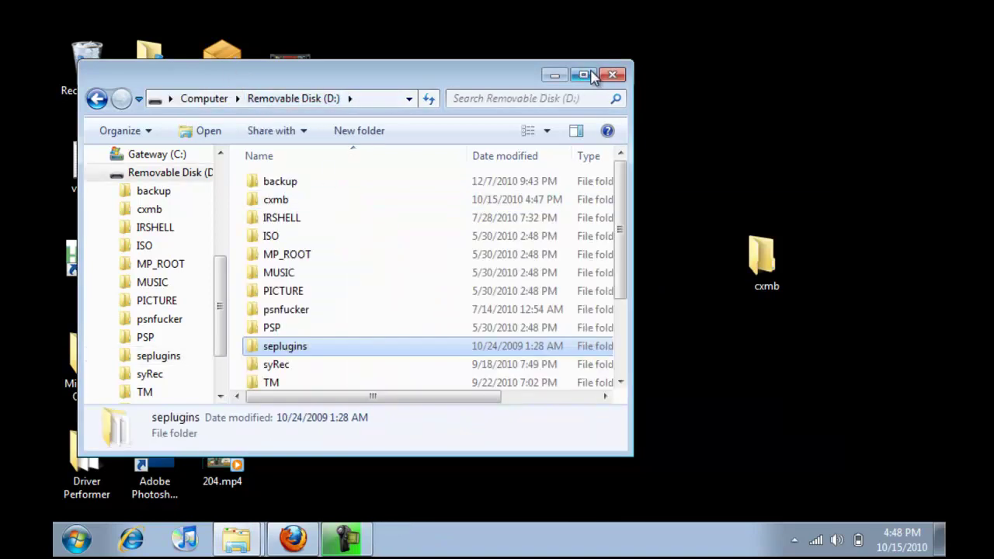
{"action": "left_click", "coordinate": [555, 74]}
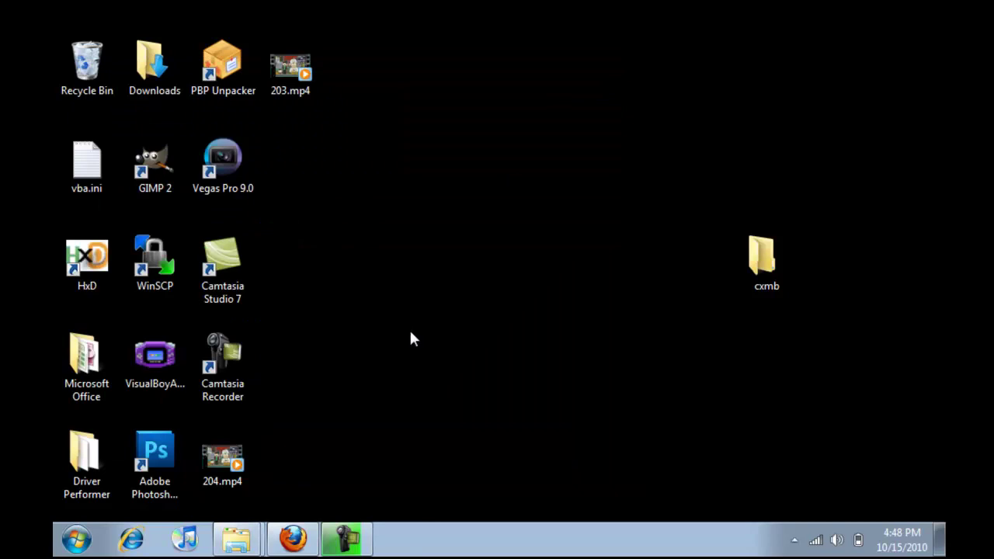
{"action": "left_click", "coordinate": [307, 537]}
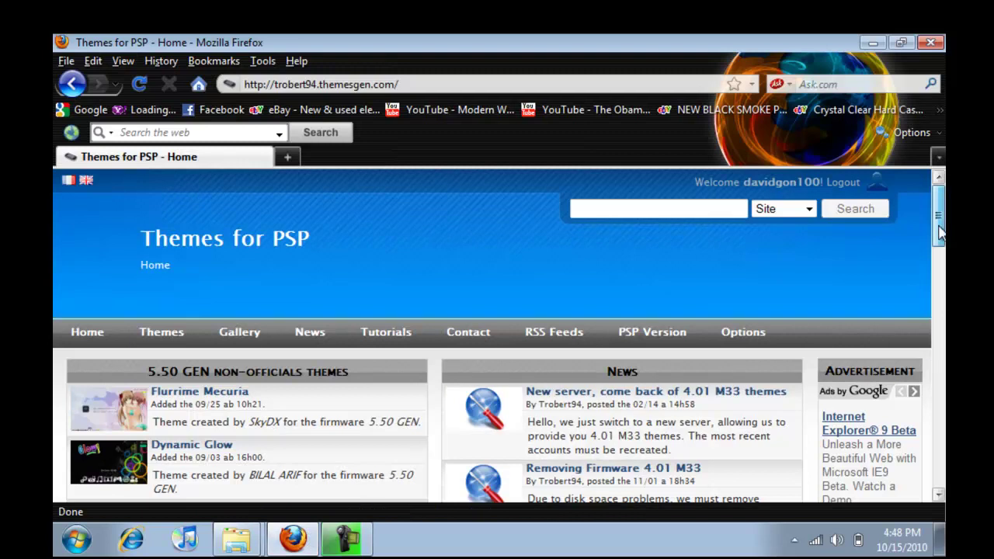
{"action": "left_click_drag", "start_coordinate": [940, 235], "coordinate": [940, 272]}
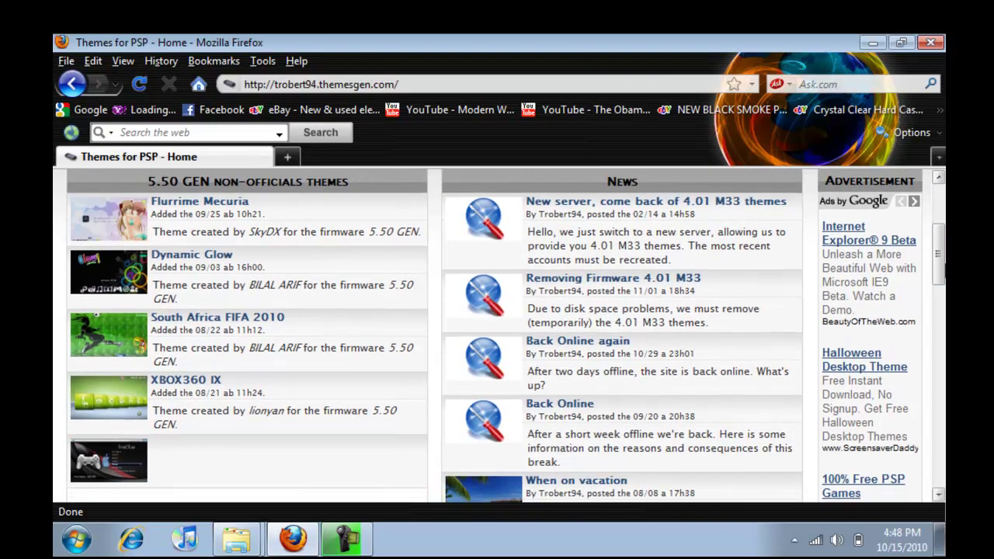
{"action": "left_click_drag", "start_coordinate": [321, 84], "coordinate": [357, 84]}
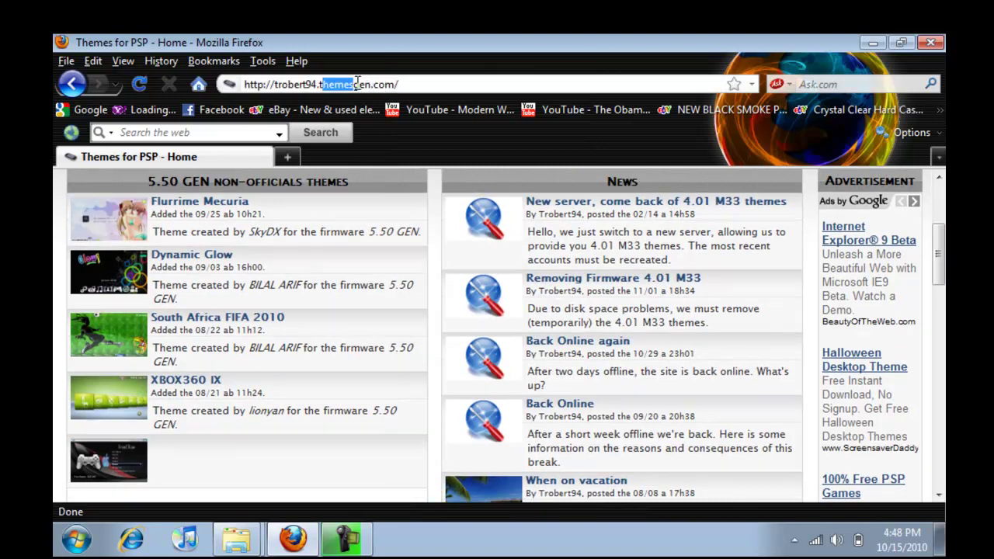
{"action": "left_click", "coordinate": [357, 84]}
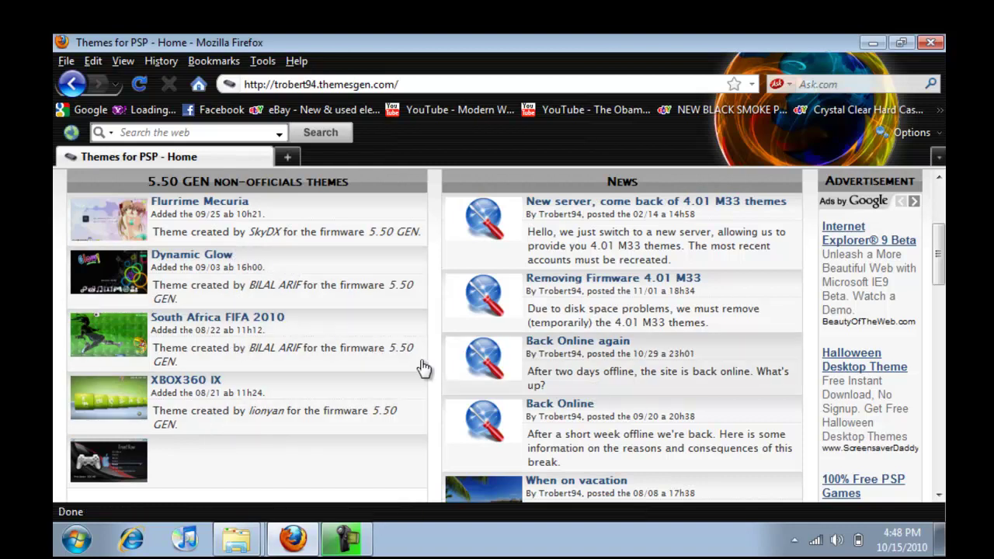
{"action": "left_click", "coordinate": [171, 259]}
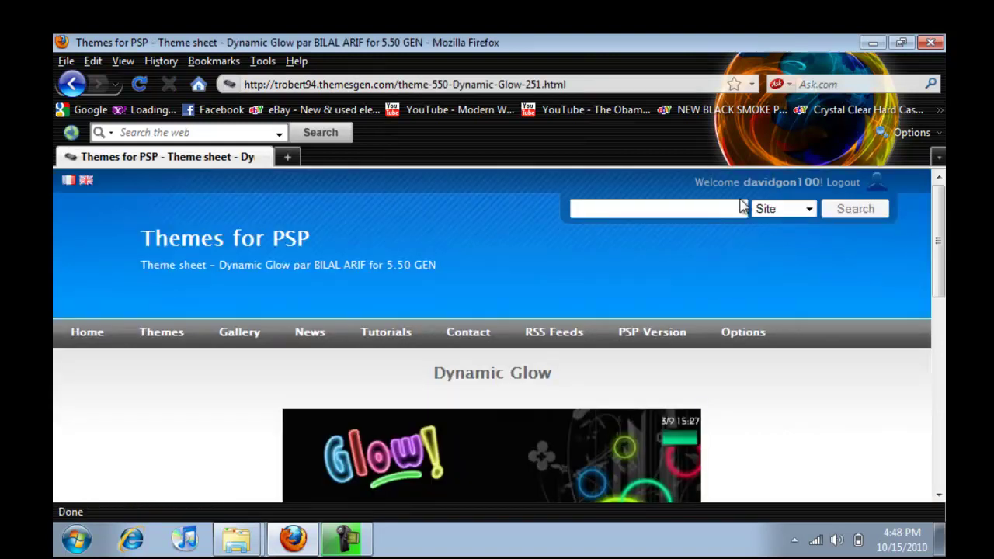
Step: Download the CTF file of the Dynamic Glow theme, choosing to save Dynamic Glow.ctf
{"action": "left_click_drag", "start_coordinate": [742, 180], "coordinate": [803, 183]}
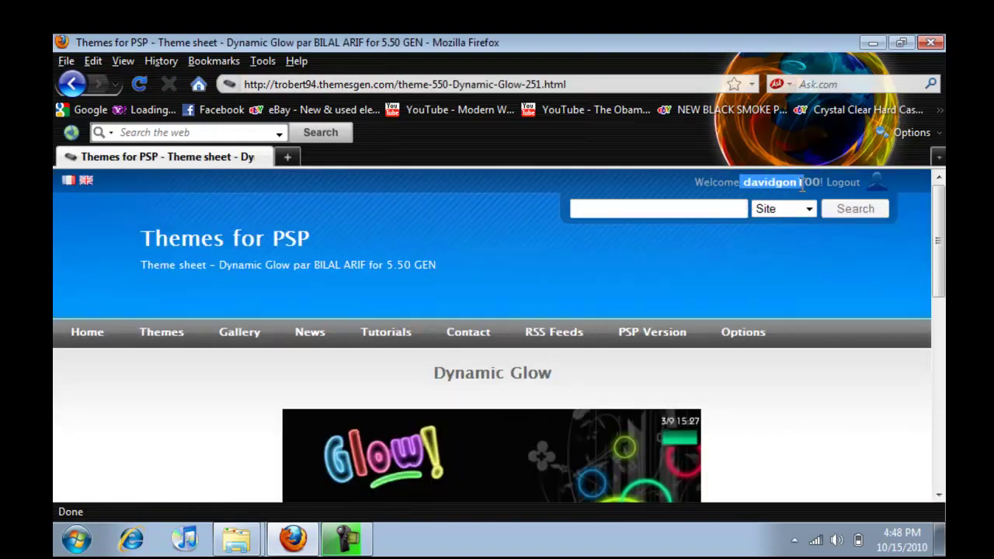
{"action": "left_click", "coordinate": [803, 185]}
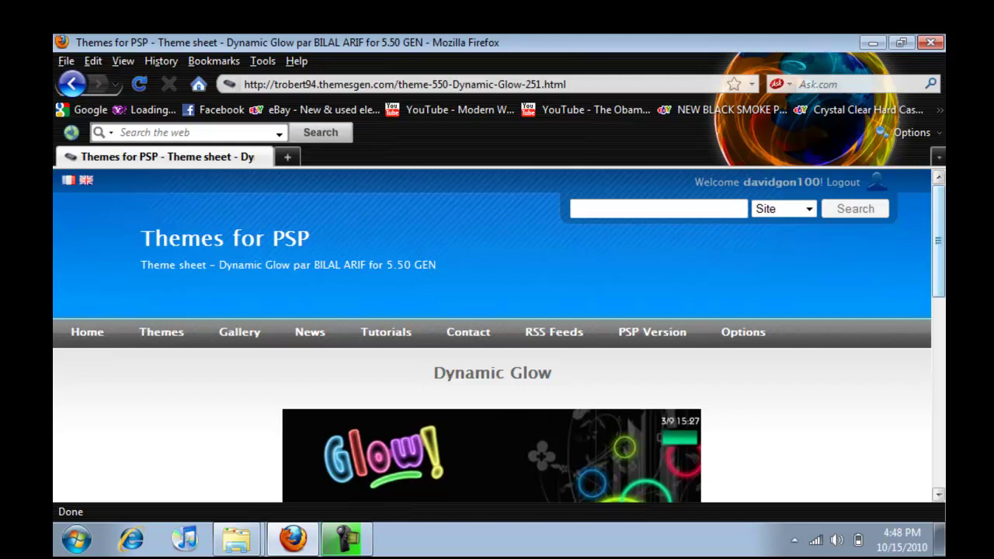
{"action": "left_click_drag", "start_coordinate": [939, 233], "coordinate": [939, 423]}
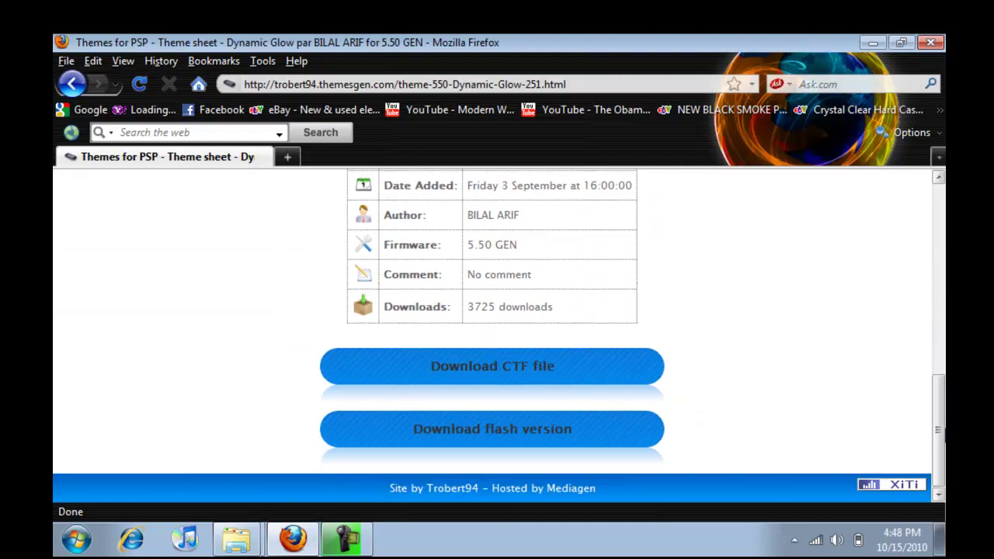
{"action": "left_click", "coordinate": [584, 366]}
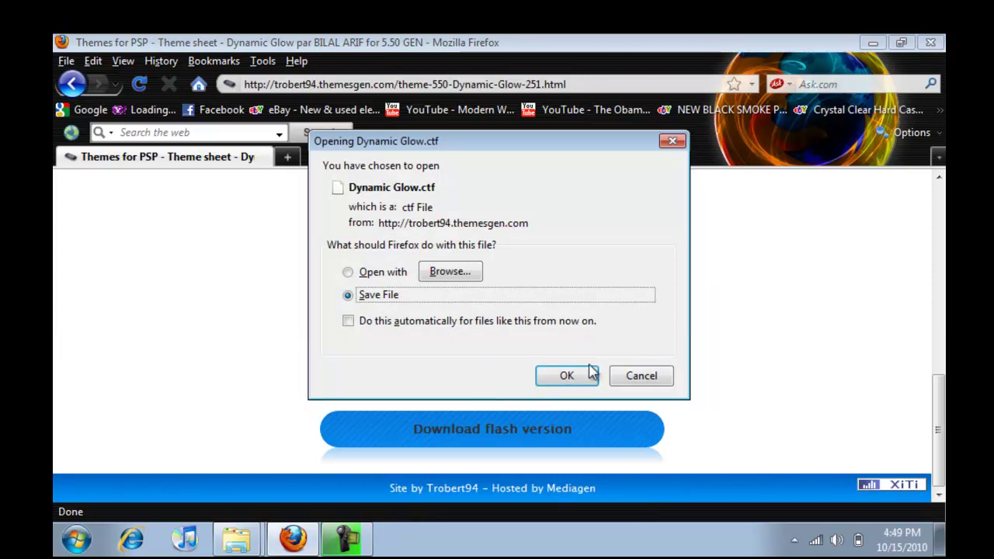
{"action": "left_click", "coordinate": [566, 376]}
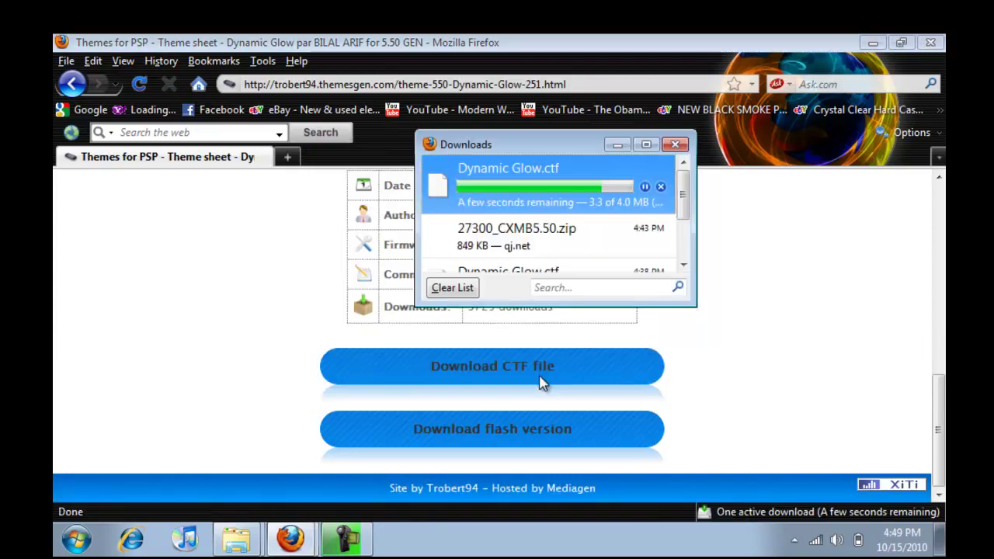
Step: Close the download list, minimise Firefox and move Dynamic Glow.ctf from the Downloads folder onto the desktop, closing the folder
{"action": "left_click", "coordinate": [675, 145]}
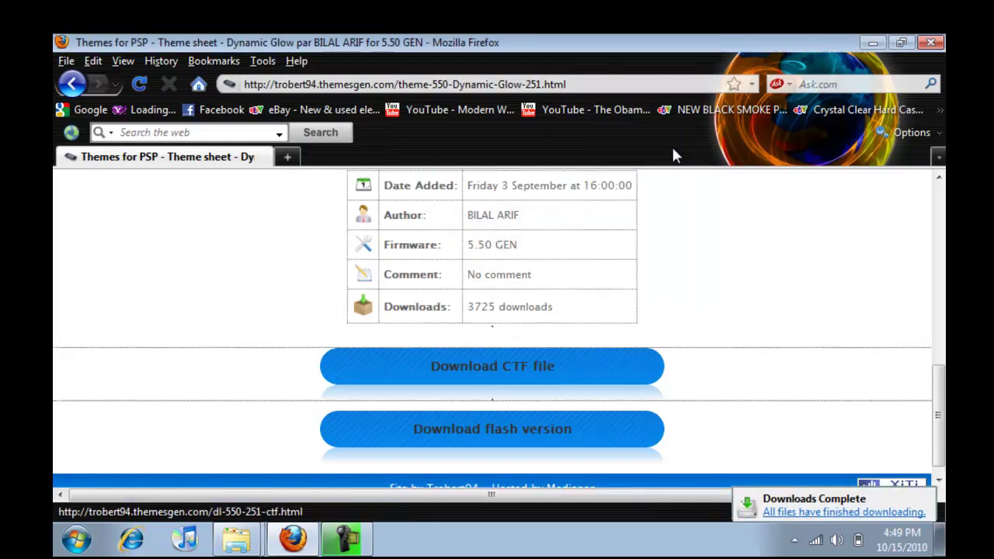
{"action": "left_click", "coordinate": [872, 42]}
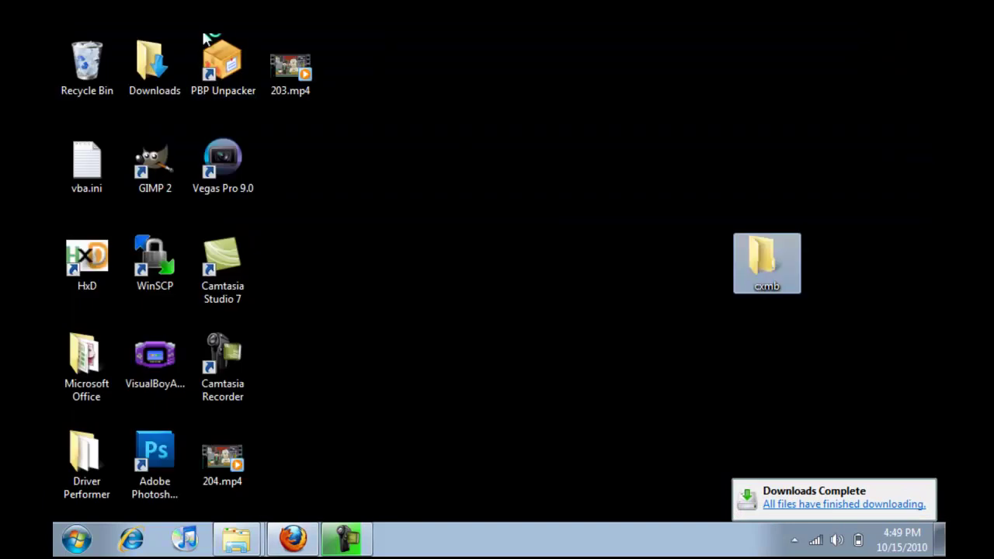
{"action": "double_click", "coordinate": [158, 66]}
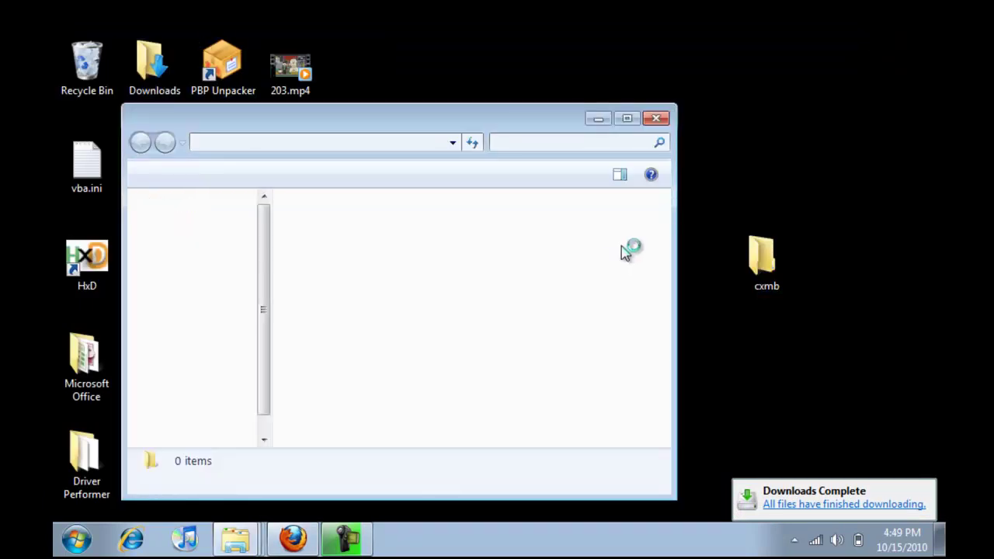
{"action": "left_click_drag", "start_coordinate": [660, 216], "coordinate": [795, 163]}
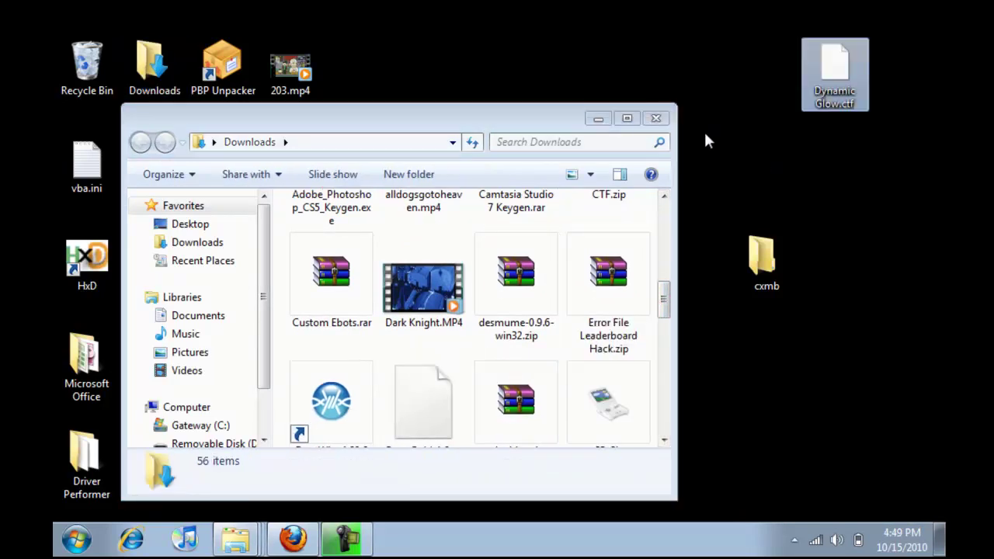
{"action": "left_click", "coordinate": [660, 120]}
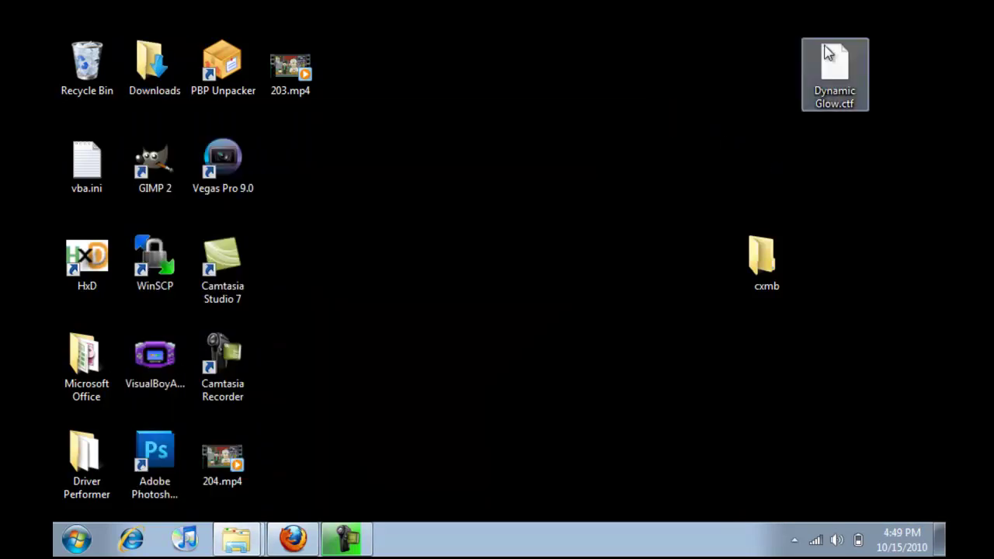
Step: Reposition Dynamic Glow.ctf on the desktop and open the PSP/THEME folder on Removable Disk (D:)
{"action": "left_click_drag", "start_coordinate": [530, 319], "coordinate": [530, 319]}
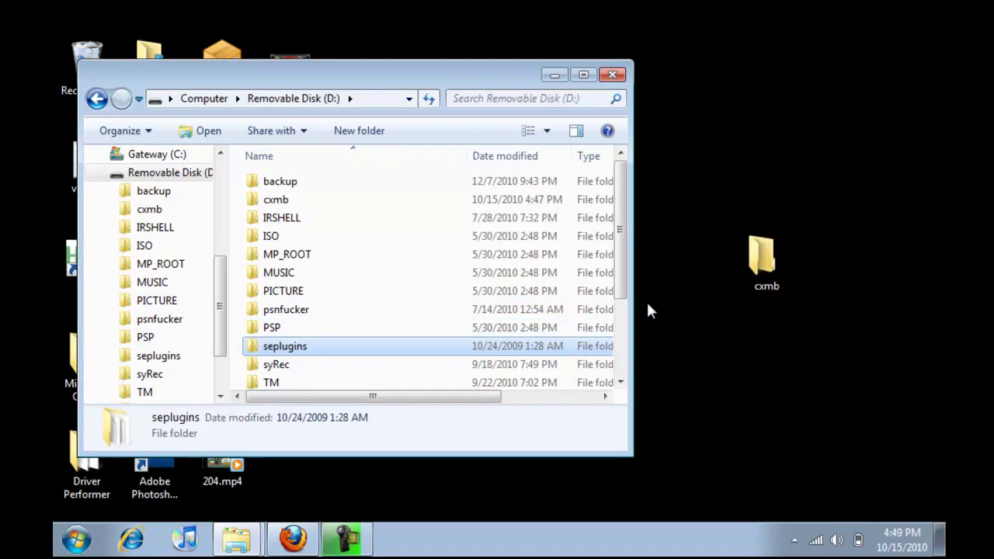
{"action": "double_click", "coordinate": [281, 326]}
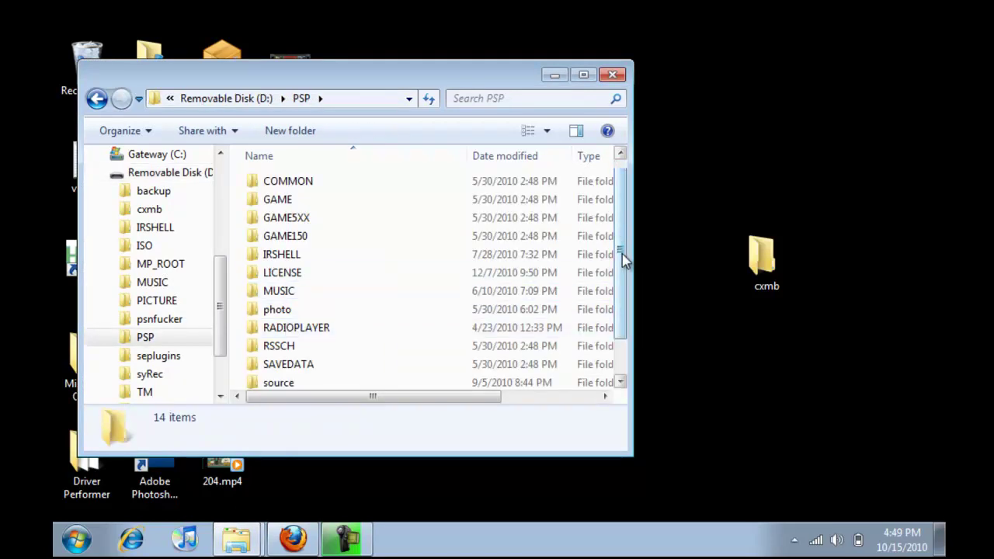
{"action": "left_click_drag", "start_coordinate": [619, 224], "coordinate": [629, 286]}
{"action": "double_click", "coordinate": [319, 380]}
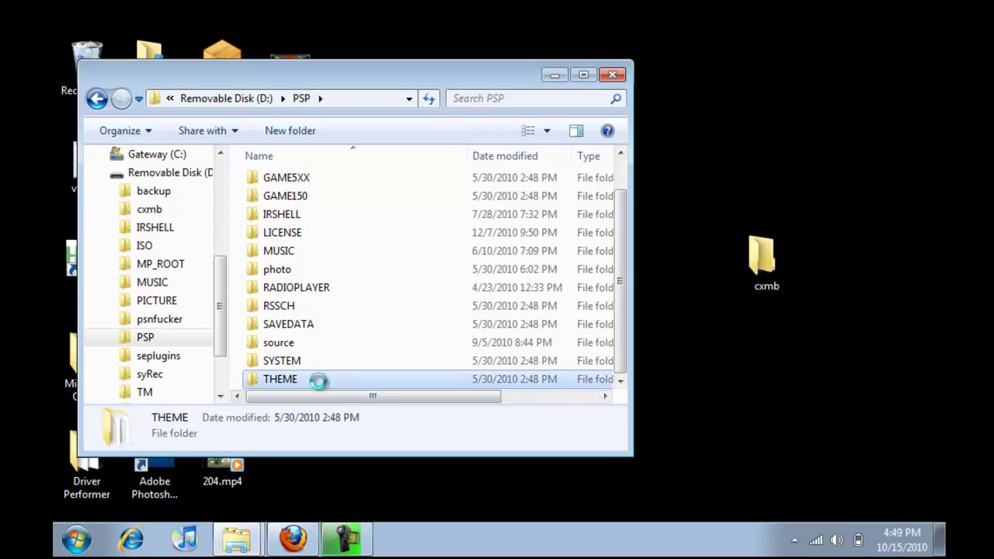
Step: Copy Dynamic Glow.ctf from the desktop into the THEME folder and close the folder window
{"action": "left_click", "coordinate": [553, 75]}
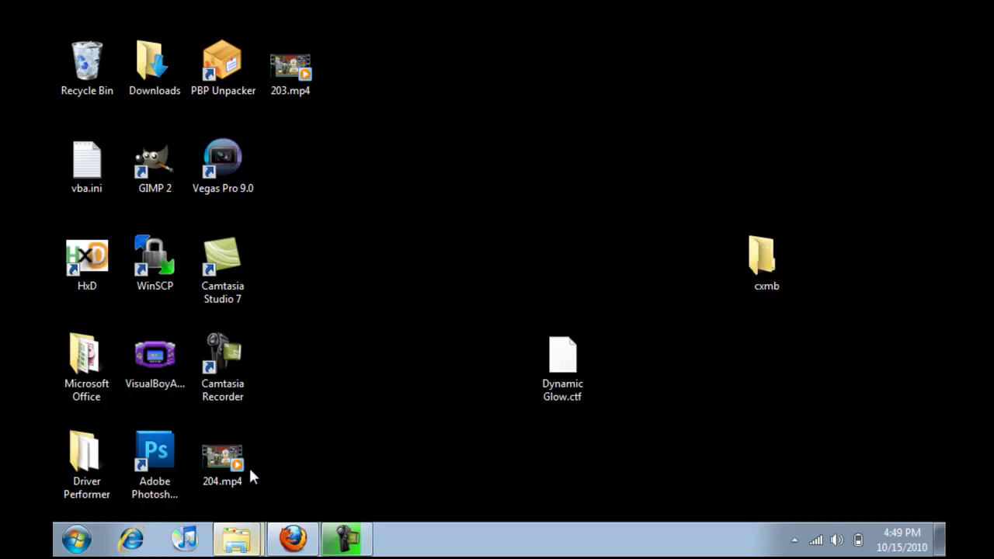
{"action": "key", "text": "alt+Tab"}
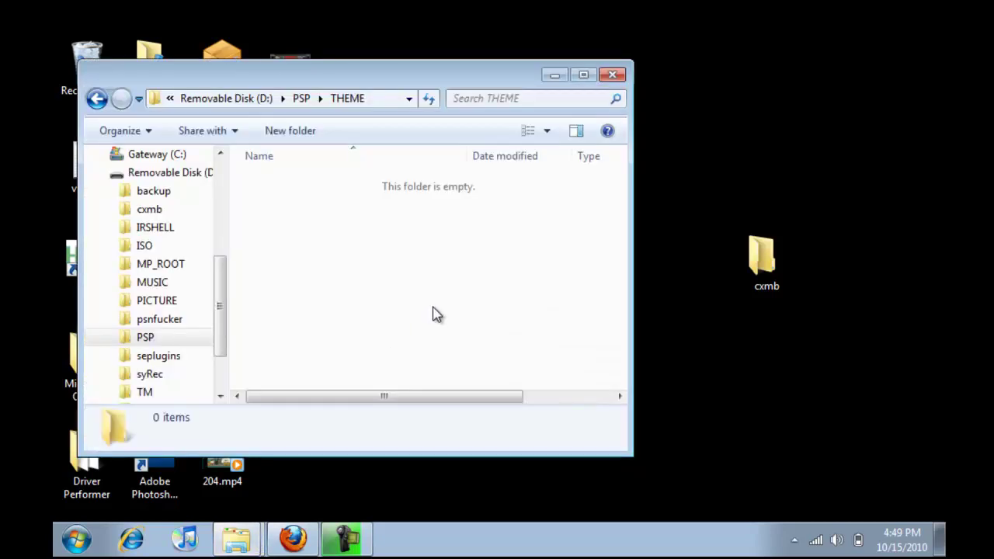
{"action": "key", "text": "ctrl+v"}
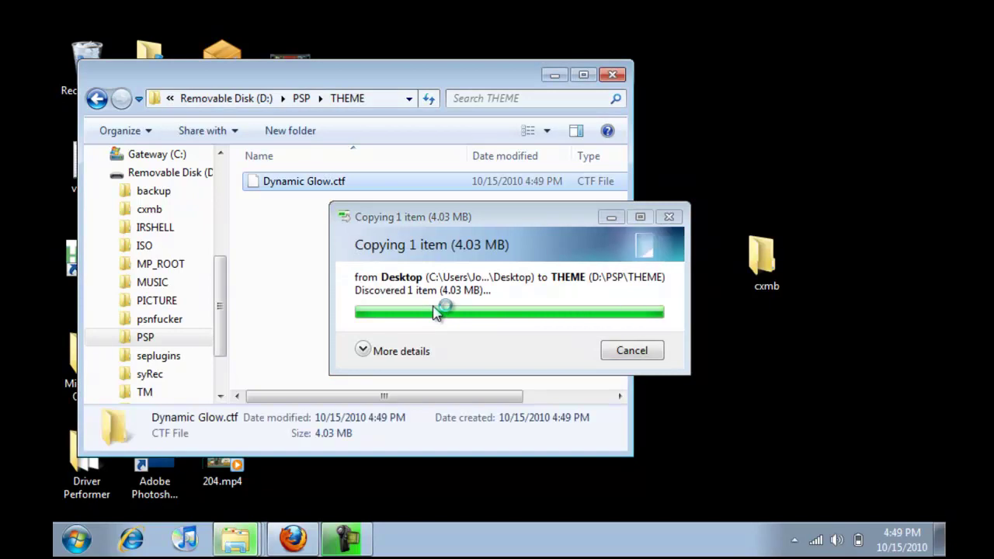
{"action": "left_click", "coordinate": [435, 313]}
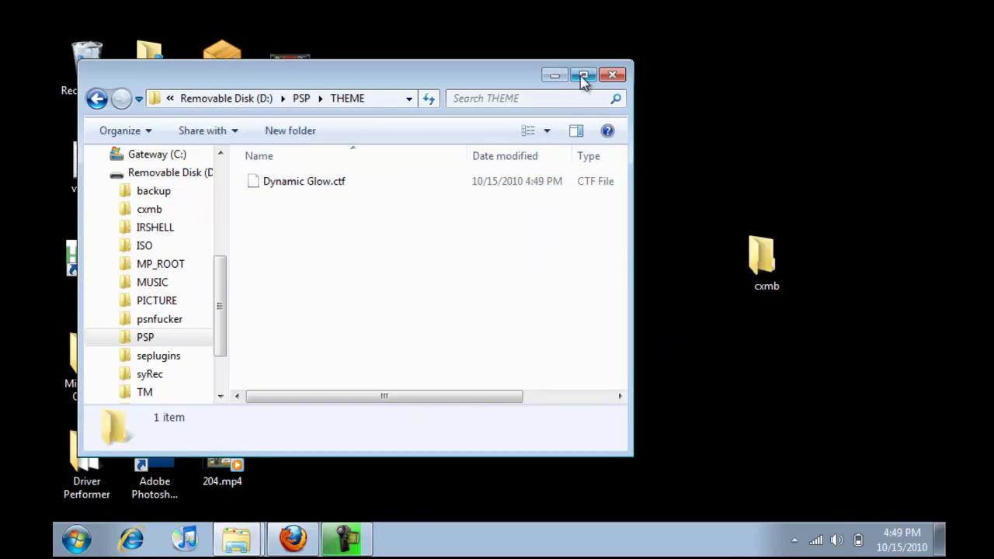
{"action": "left_click", "coordinate": [611, 75]}
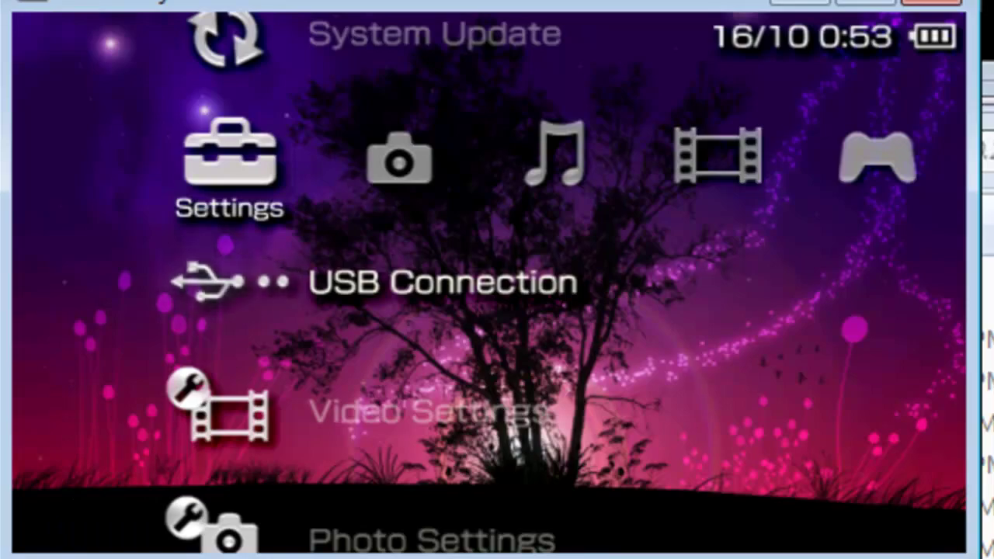
Step: Switch to the PSP screen, examine the Theme option in Theme Settings and back out to the main menu
{"action": "key", "text": "Right"}
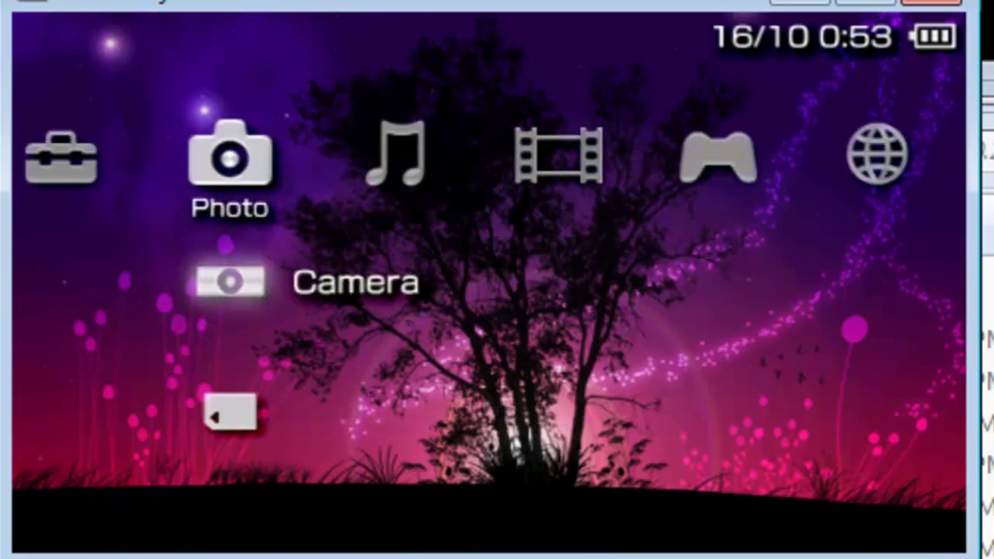
{"action": "key", "text": "Left"}
{"action": "key", "text": "Down"}
{"action": "key", "text": "Down"}
{"action": "key", "text": "Down"}
{"action": "key", "text": "Down"}
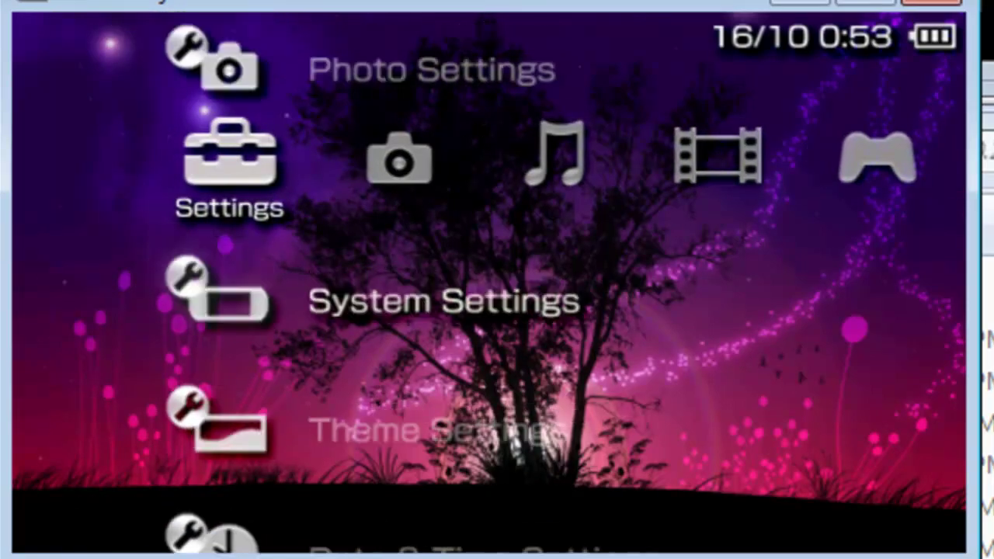
{"action": "key", "text": "z"}
{"action": "key", "text": "Down"}
{"action": "key", "text": "Up"}
{"action": "key", "text": "z"}
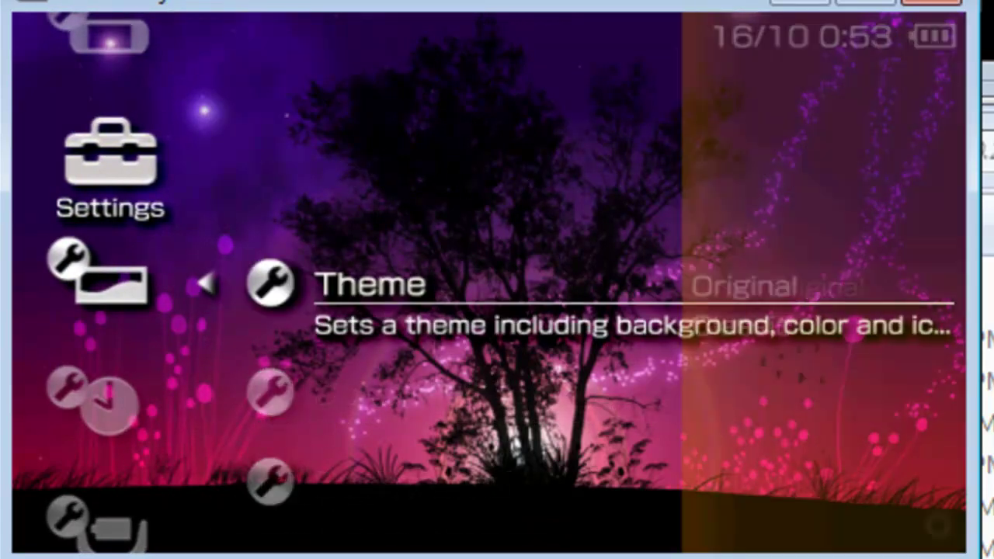
{"action": "key", "text": "x"}
{"action": "key", "text": "x"}
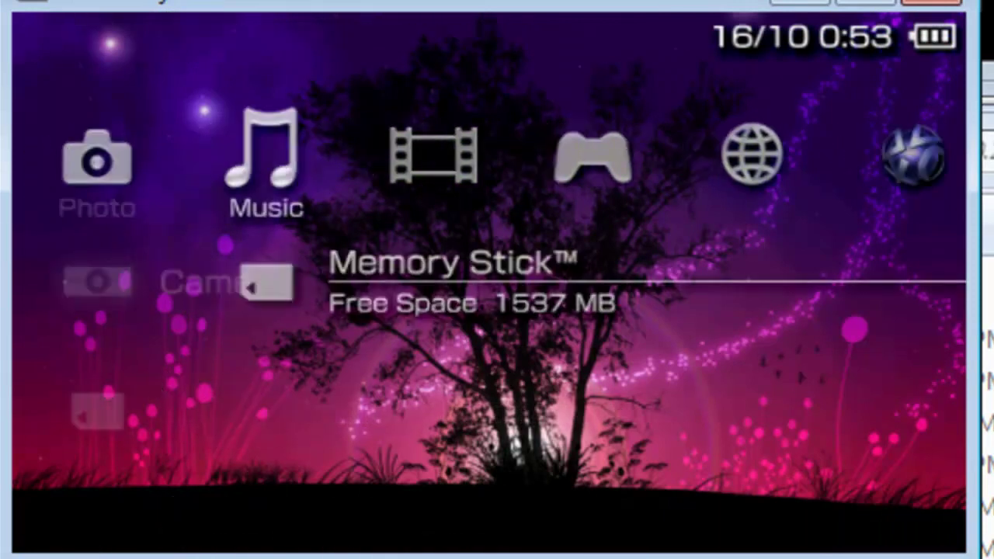
Step: Open the 5.50 VSH menu on the PSP and run RESET DEVICE
{"action": "key", "text": "Right"}
{"action": "key", "text": "Right"}
{"action": "key", "text": "Right"}
{"action": "key", "text": "Right"}
{"action": "key", "text": "Right"}
{"action": "key", "text": "v"}
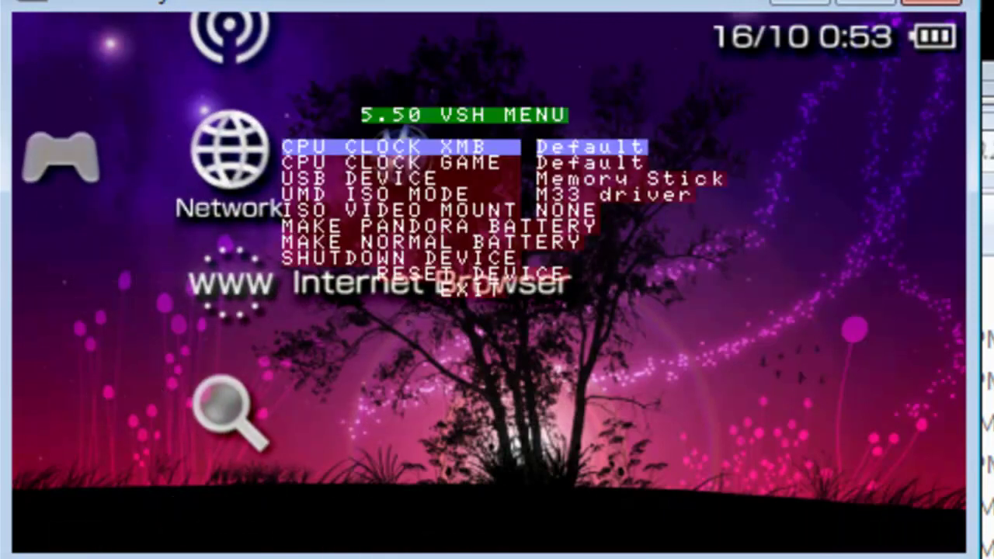
{"action": "key", "text": "Up"}
{"action": "key", "text": "Up"}
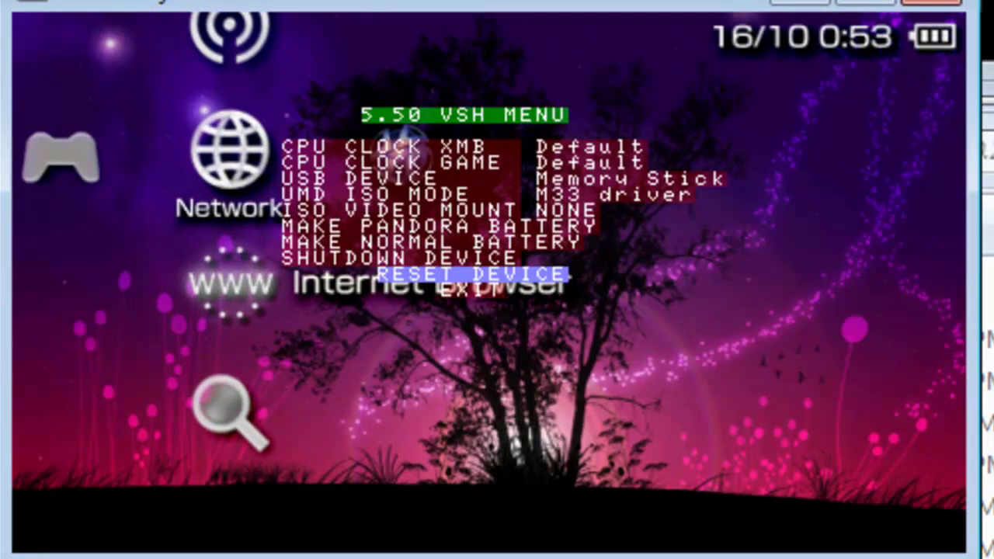
{"action": "key", "text": "z"}
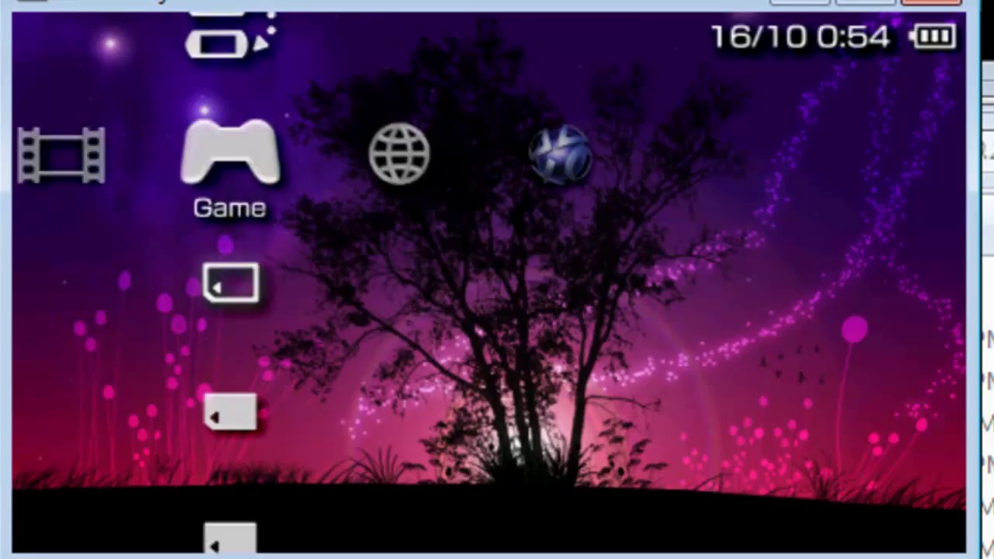
Step: Go to the PSP's Settings category and enter Theme Settings at the Theme option
{"action": "key", "text": "Left"}
{"action": "key", "text": "Left"}
{"action": "key", "text": "Left"}
{"action": "key", "text": "Left"}
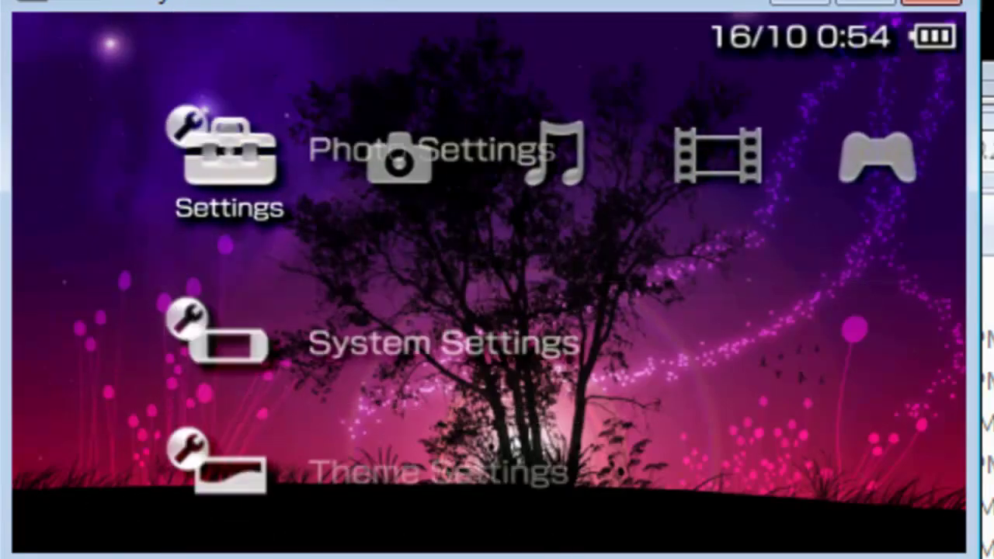
{"action": "key", "text": "Down"}
{"action": "key", "text": "Down"}
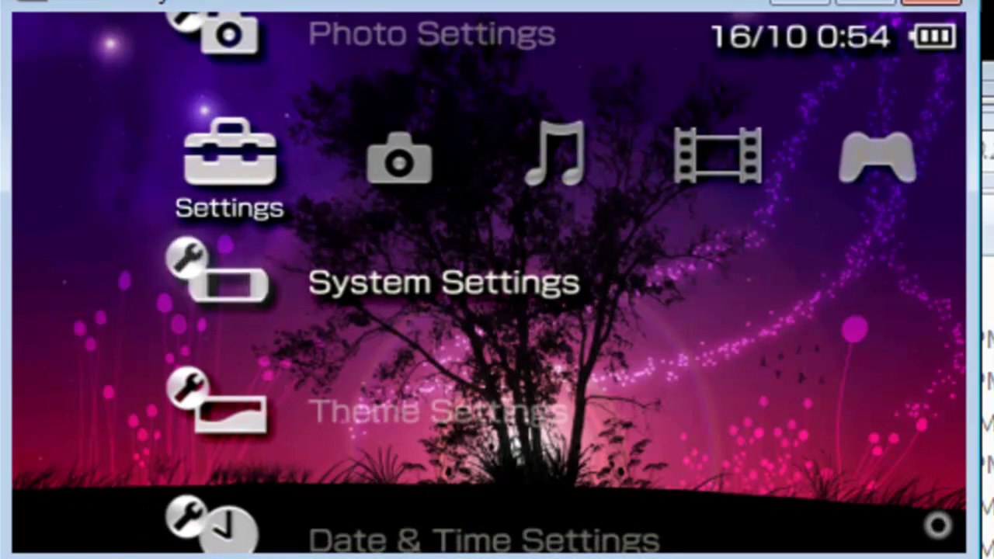
{"action": "key", "text": "Right"}
{"action": "key", "text": "Down"}
{"action": "key", "text": "Down"}
{"action": "key", "text": "Left"}
{"action": "key", "text": "Down"}
{"action": "key", "text": "Down"}
{"action": "key", "text": "Up"}
{"action": "key", "text": "Right"}
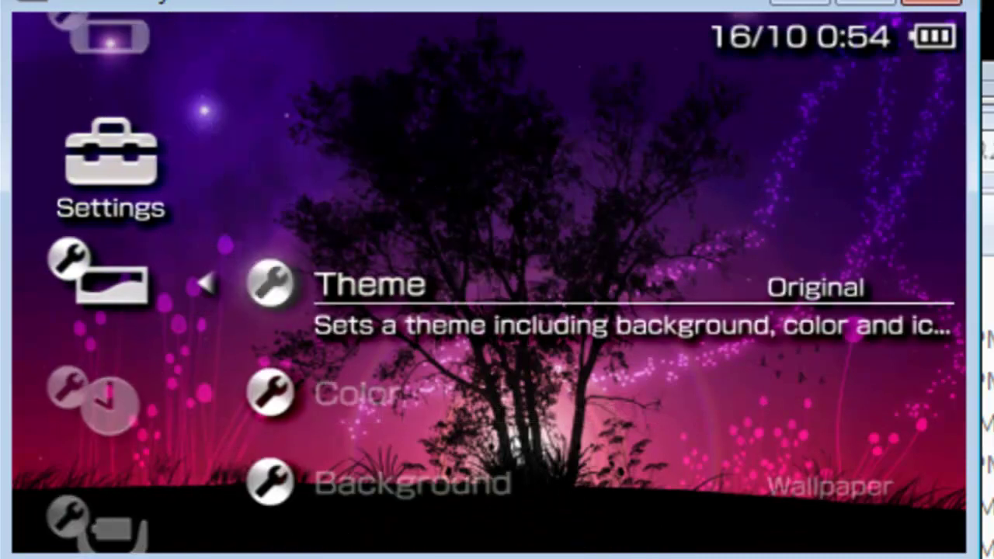
Step: Apply the Glow theme stored on the memory stick from the theme list
{"action": "key", "text": "Right"}
{"action": "key", "text": "Down"}
{"action": "key", "text": "Down"}
{"action": "key", "text": "Down"}
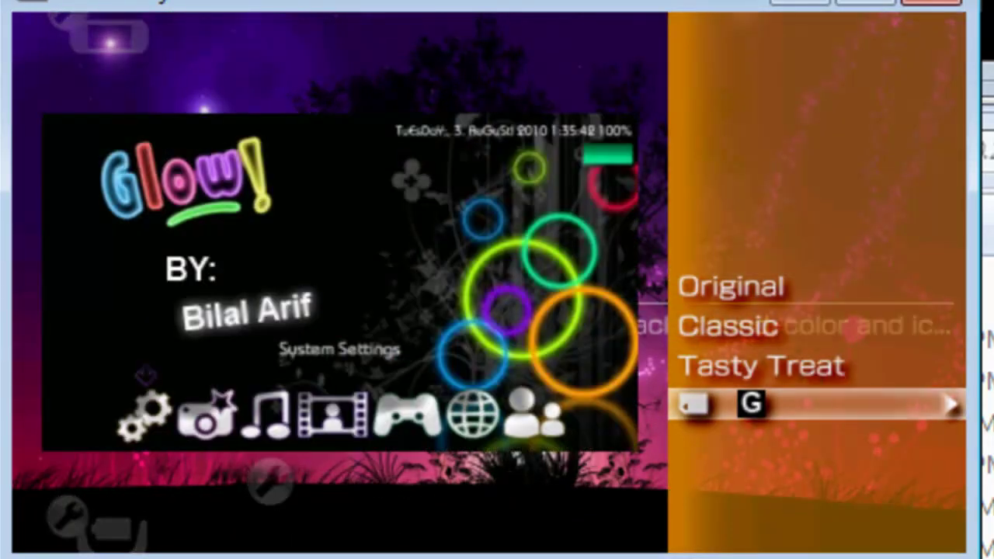
{"action": "key", "text": "Right"}
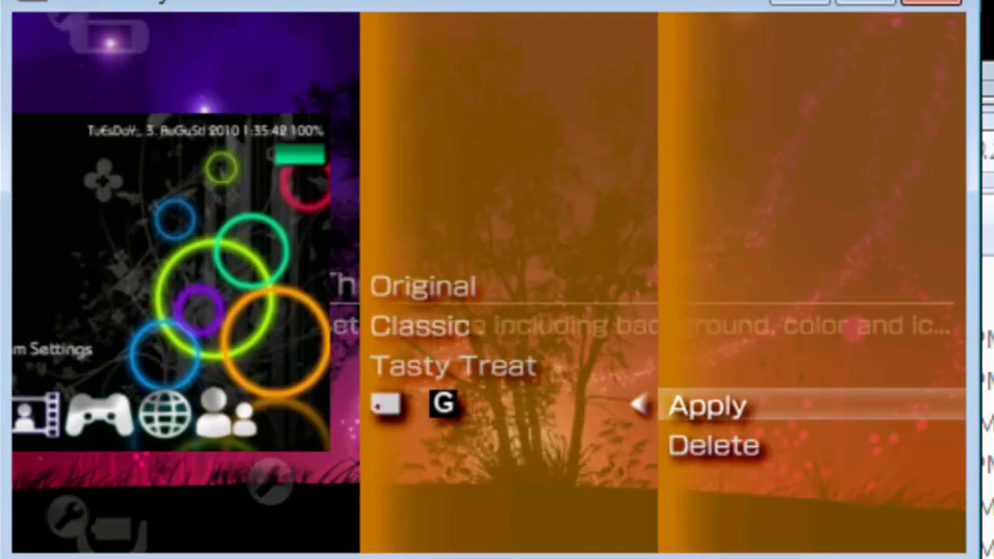
{"action": "key", "text": "Return"}
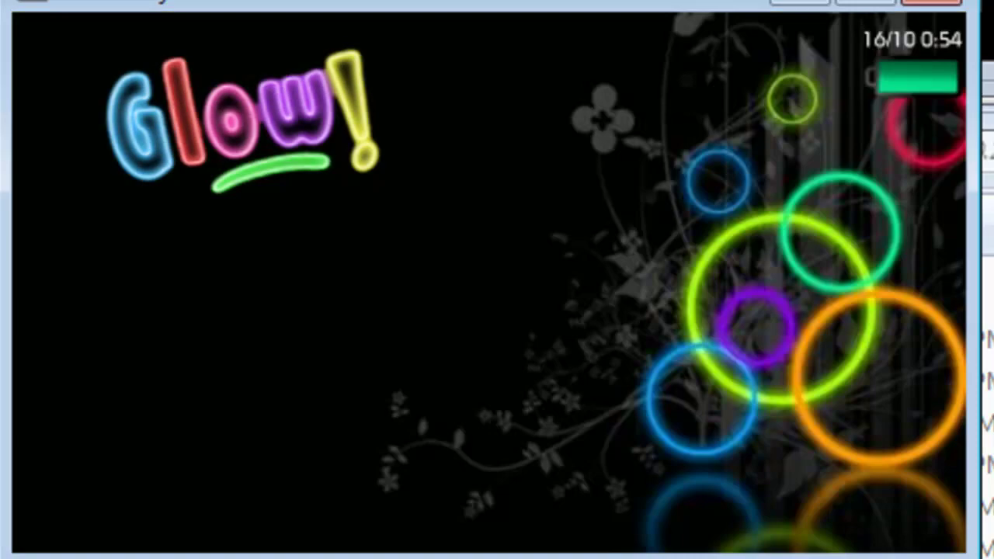
Step: Browse the XMB categories from Settings to Game to examine the applied Glow theme's icons and layout
{"action": "key", "text": "Left"}
{"action": "key", "text": "Left"}
{"action": "key", "text": "Right"}
{"action": "key", "text": "Right"}
{"action": "key", "text": "Left"}
{"action": "key", "text": "Left"}
{"action": "key", "text": "Left"}
{"action": "key", "text": "Left"}
{"action": "key", "text": "Left"}
{"action": "key", "text": "Right"}
{"action": "key", "text": "Right"}
{"action": "key", "text": "Right"}
{"action": "key", "text": "Right"}
{"action": "key", "text": "Right"}
{"action": "key", "text": "Right"}
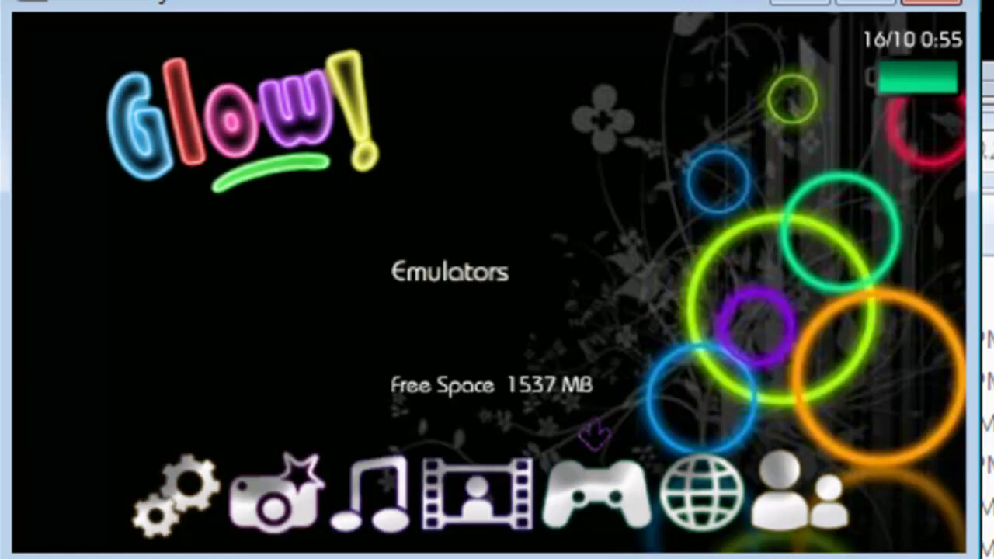
{"action": "key", "text": "Up"}
{"action": "key", "text": "Left"}
{"action": "key", "text": "Left"}
{"action": "key", "text": "Left"}
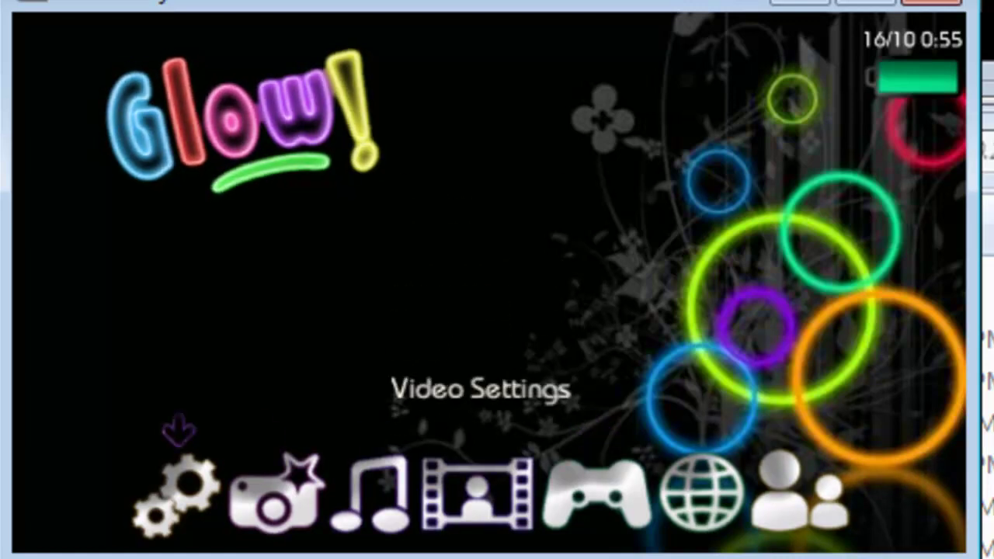
{"action": "key", "text": "Right"}
{"action": "key", "text": "Right"}
{"action": "key", "text": "Right"}
{"action": "key", "text": "Left"}
{"action": "key", "text": "Left"}
{"action": "key", "text": "Left"}
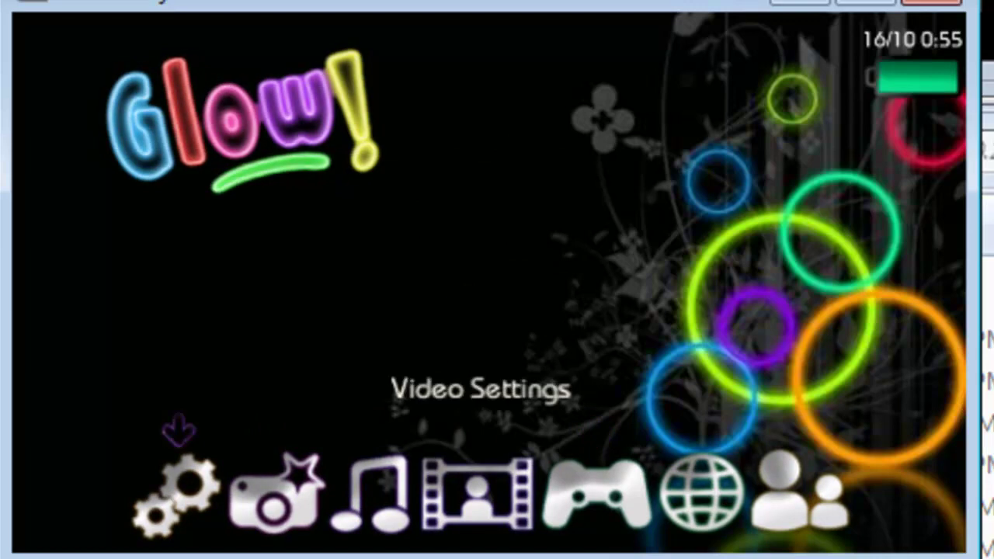